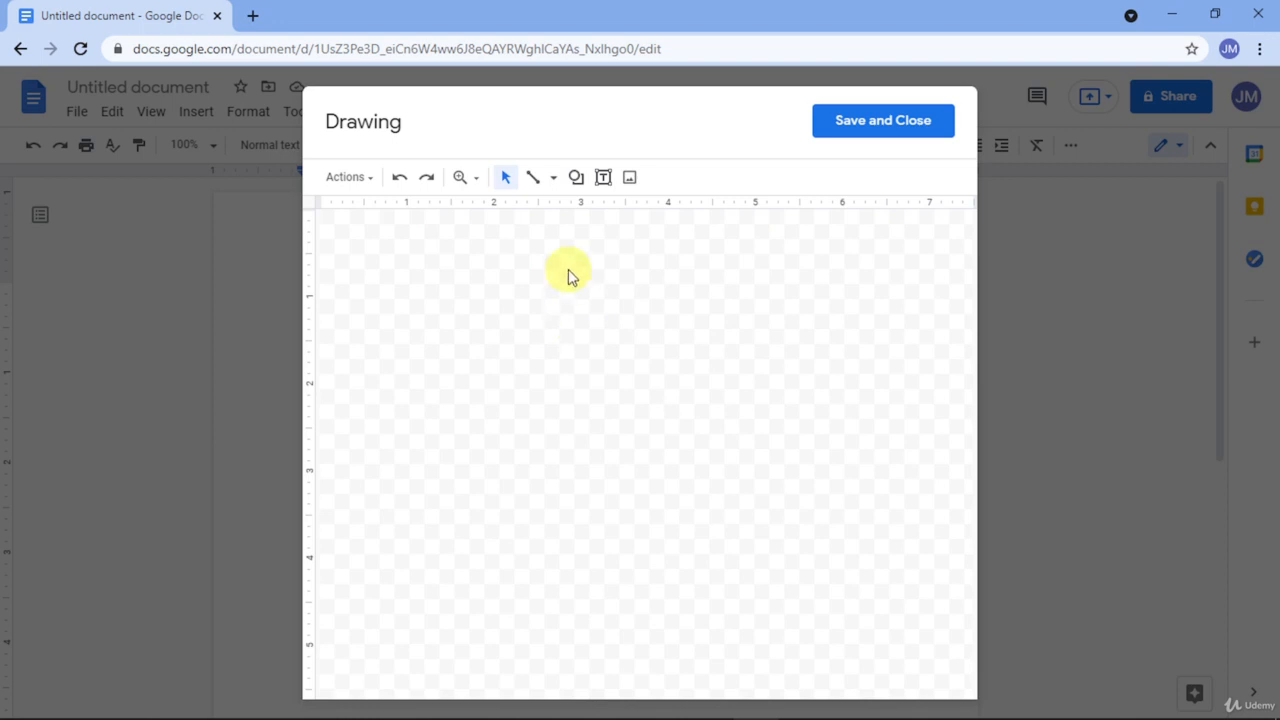
# Step: Draw a large light-blue smiley face shape in the middle of the canvas
pyautogui.click(579, 184)
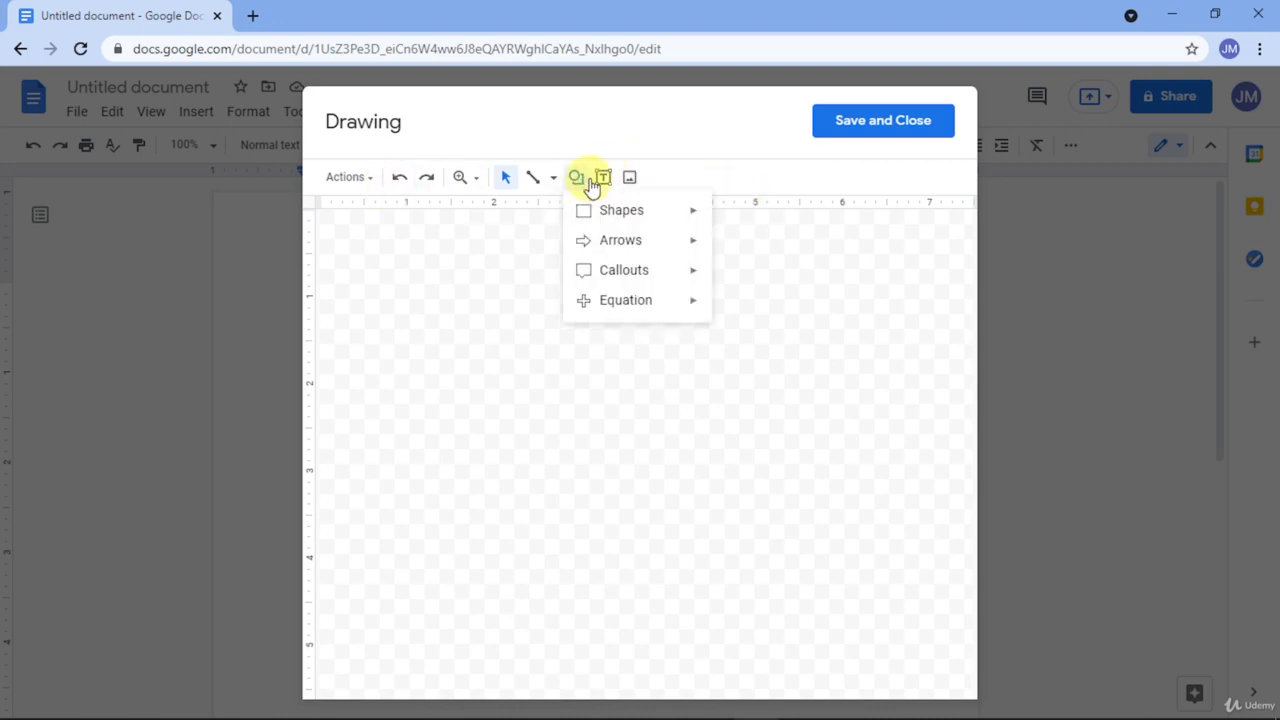
pyautogui.moveTo(666, 220)
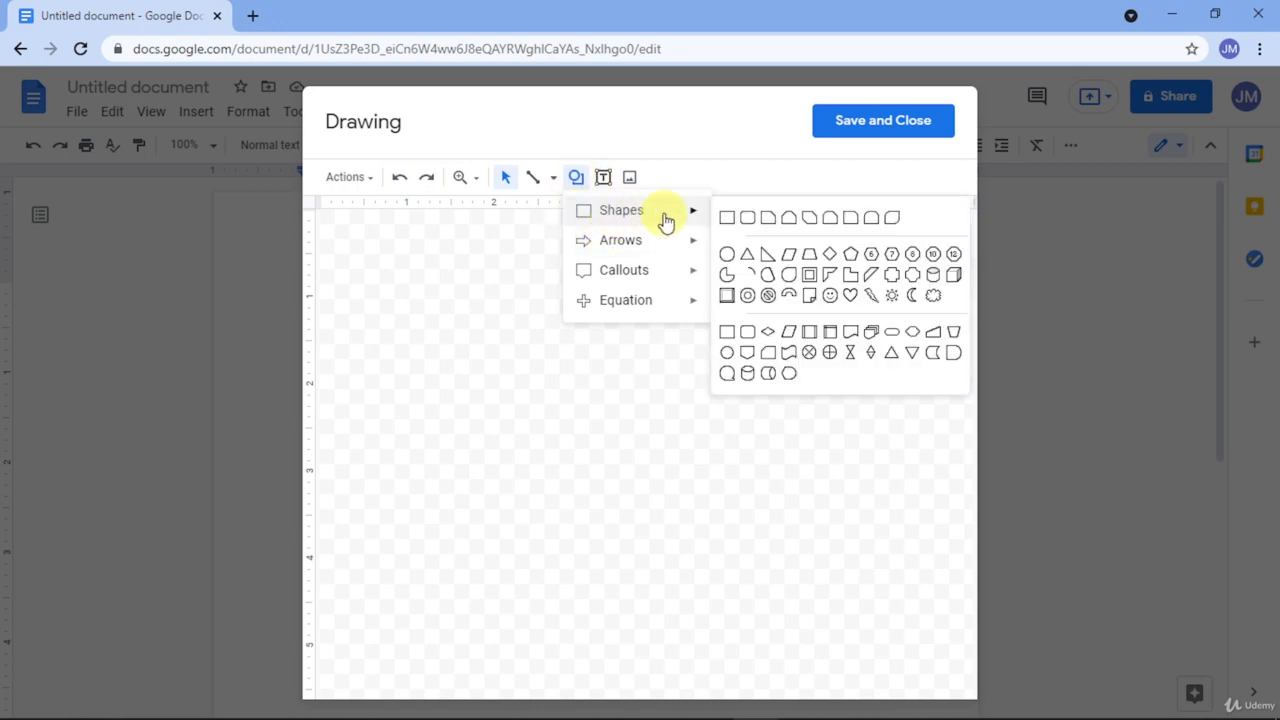
pyautogui.click(828, 294)
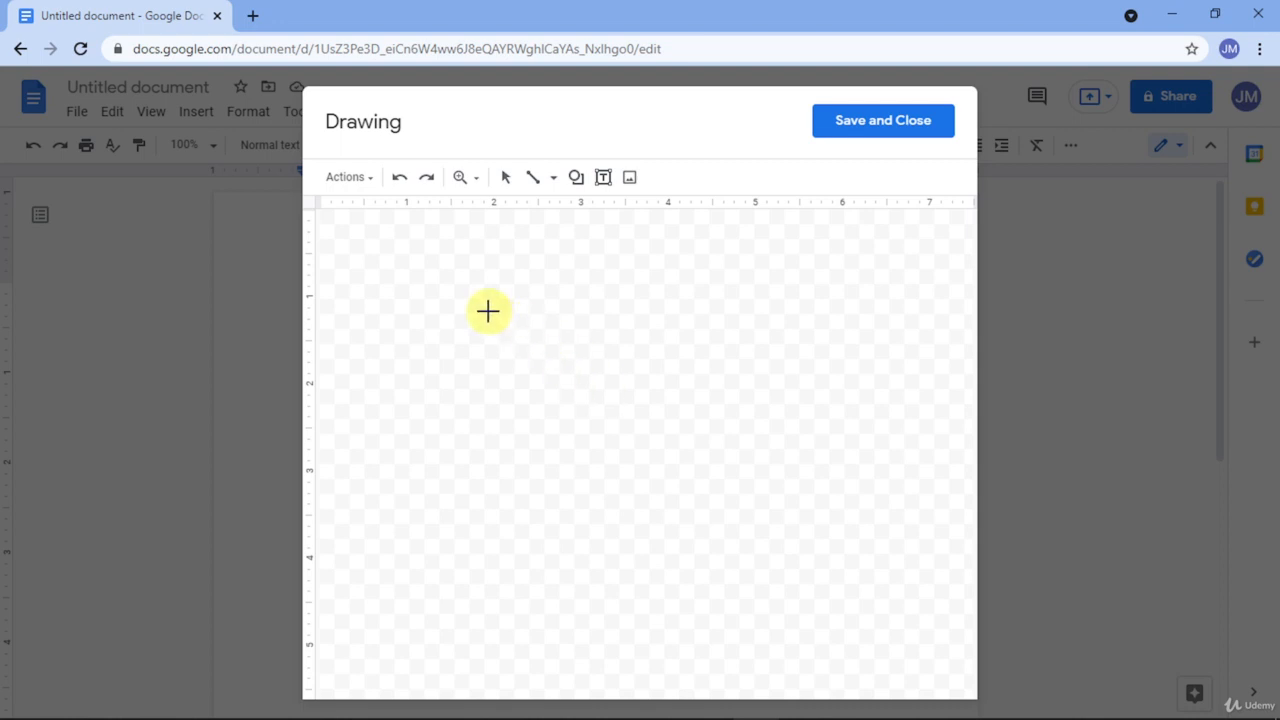
pyautogui.moveTo(488, 311); pyautogui.dragTo(791, 558)
pyautogui.moveTo(683, 477); pyautogui.dragTo(694, 467)
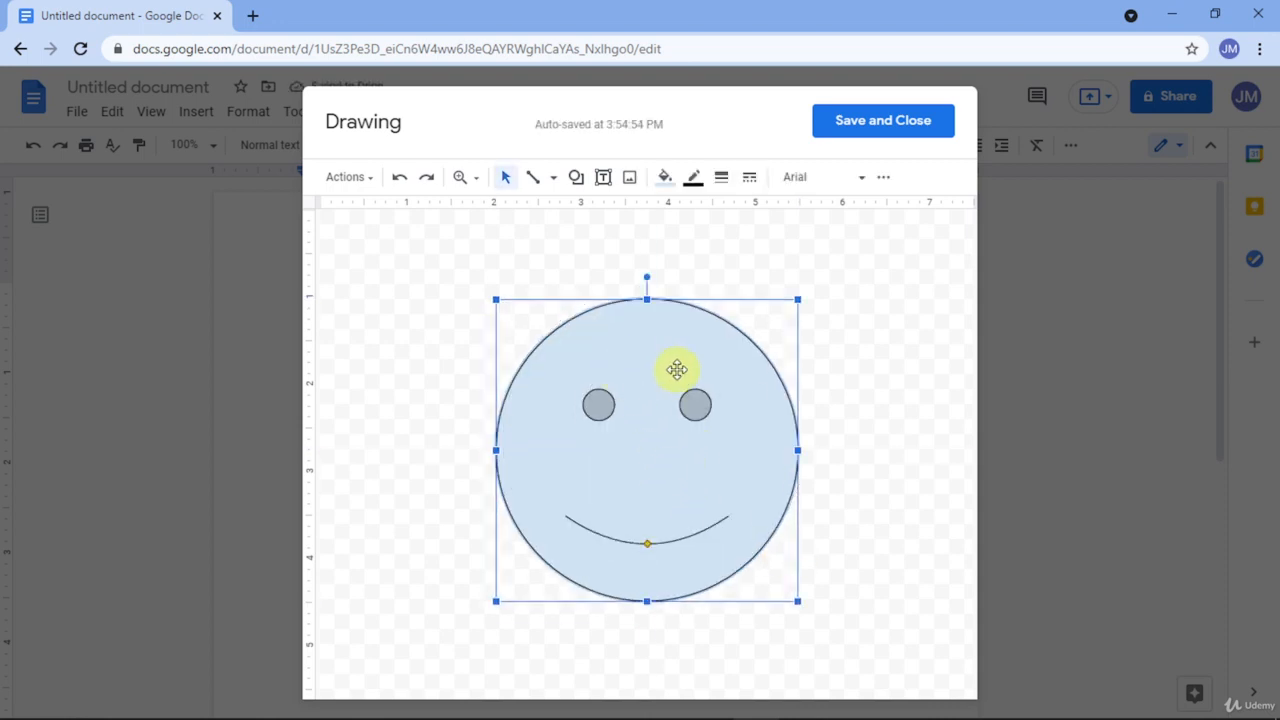
pyautogui.click(820, 295)
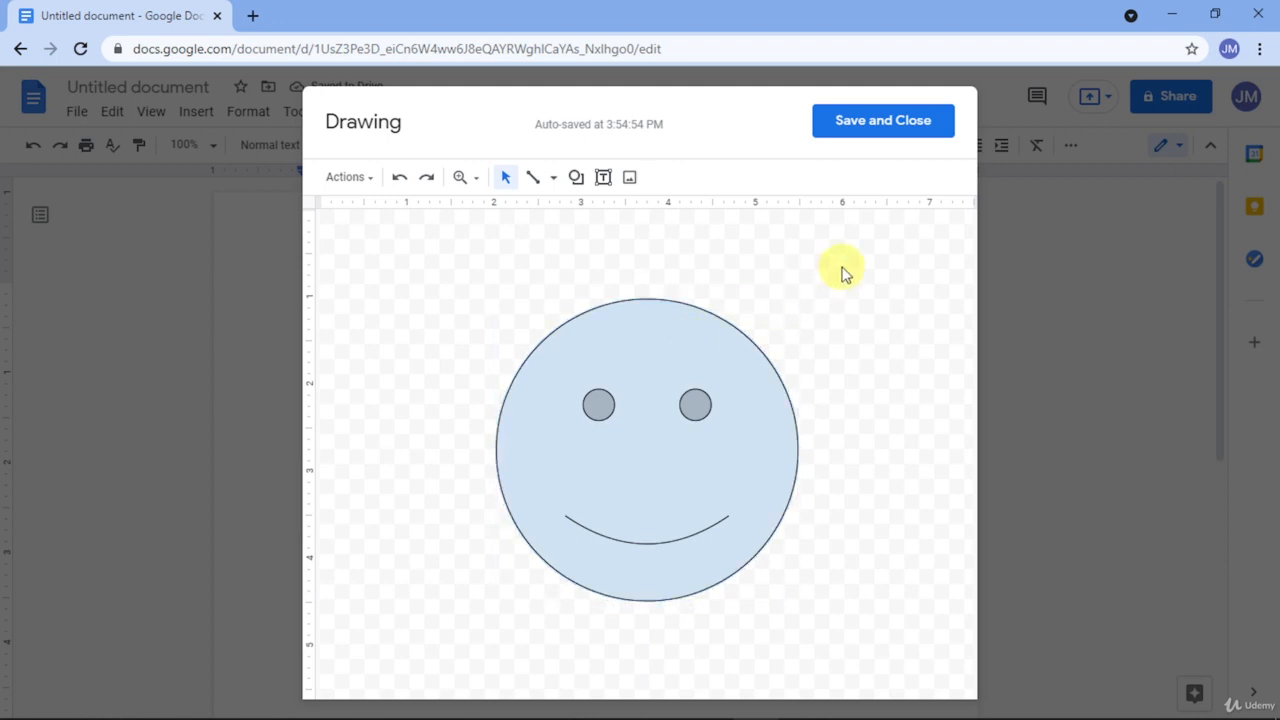
pyautogui.click(580, 180)
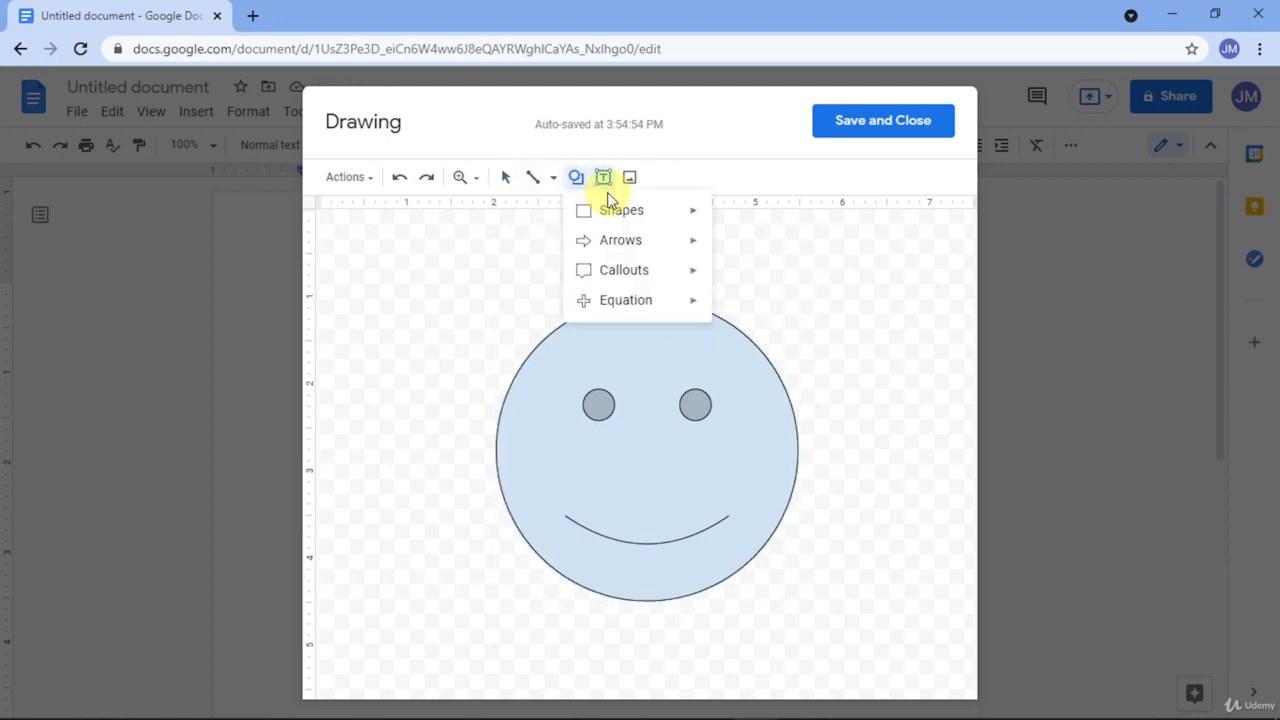
pyautogui.moveTo(640, 214)
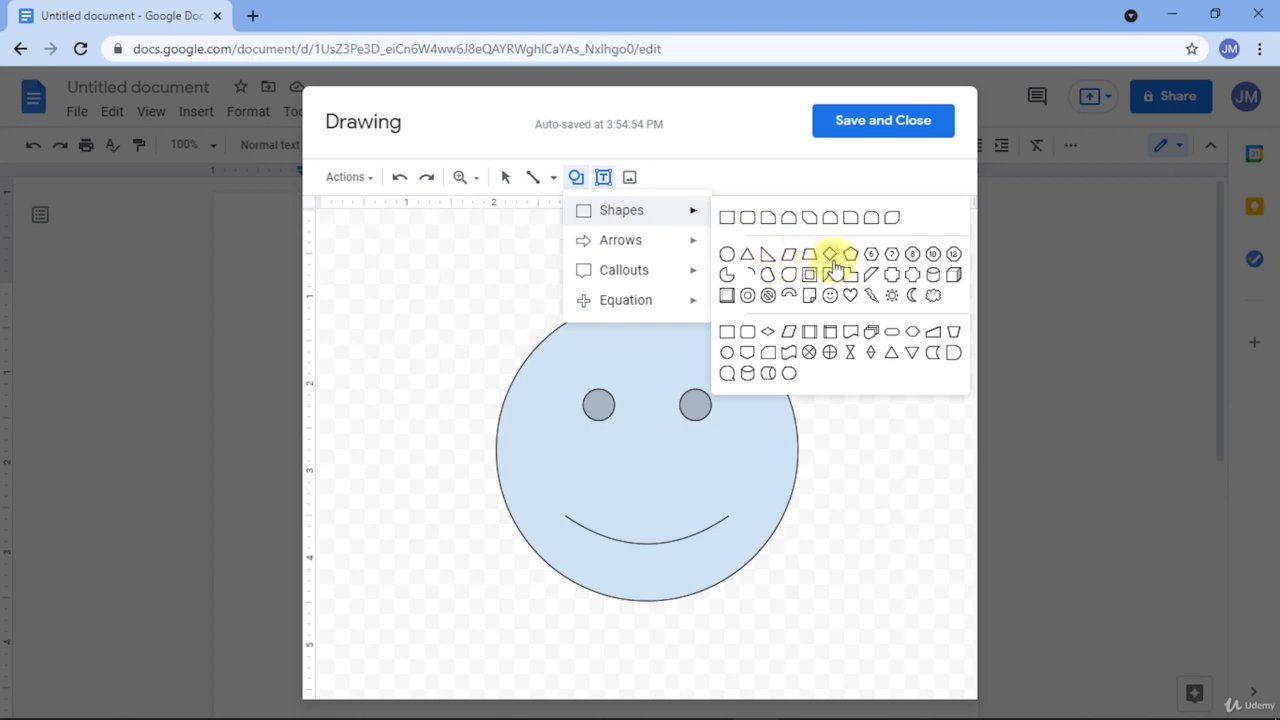
pyautogui.click(830, 295)
pyautogui.moveTo(895, 263)
pyautogui.mouseDown()
pyautogui.moveTo(823, 363)
pyautogui.moveTo(690, 420)
pyautogui.moveTo(817, 477)
pyautogui.moveTo(534, 491)
pyautogui.moveTo(780, 563)
pyautogui.moveTo(777, 422)
pyautogui.moveTo(637, 434)
pyautogui.moveTo(617, 477)
pyautogui.moveTo(649, 511)
pyautogui.moveTo(614, 566)
pyautogui.moveTo(643, 497)
pyautogui.moveTo(622, 515)
pyautogui.mouseUp()
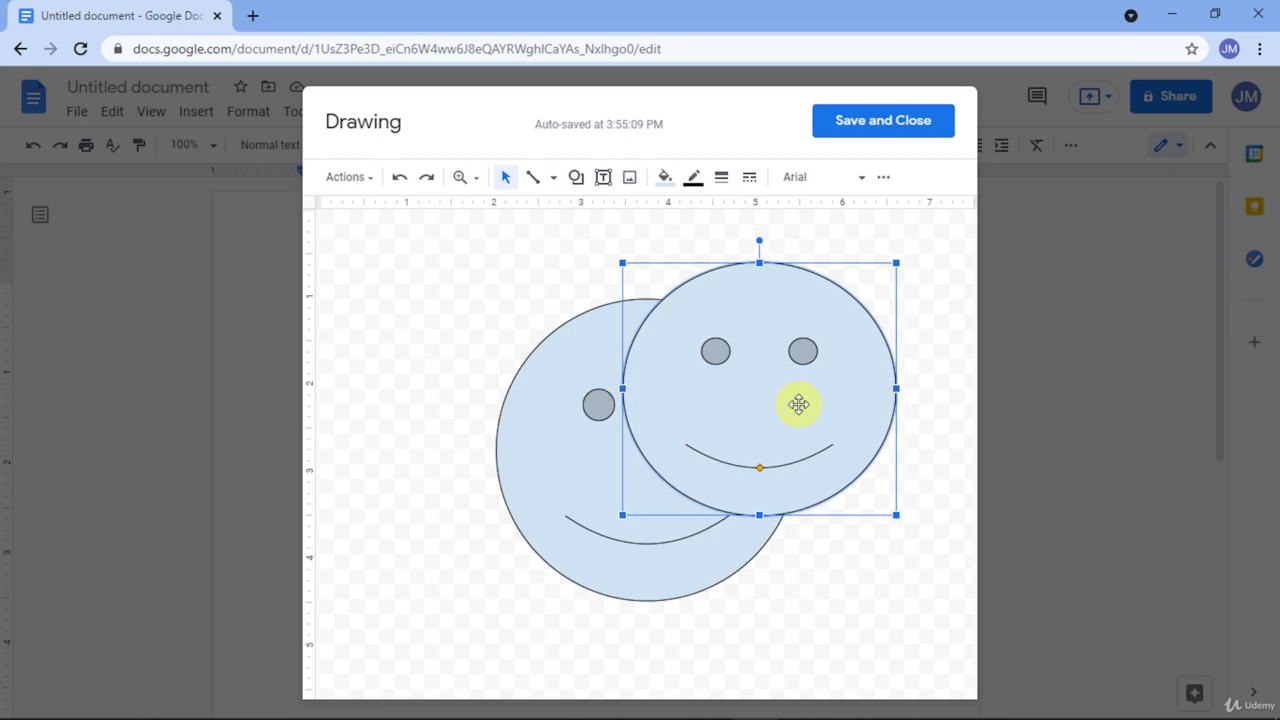
pyautogui.press('Delete')
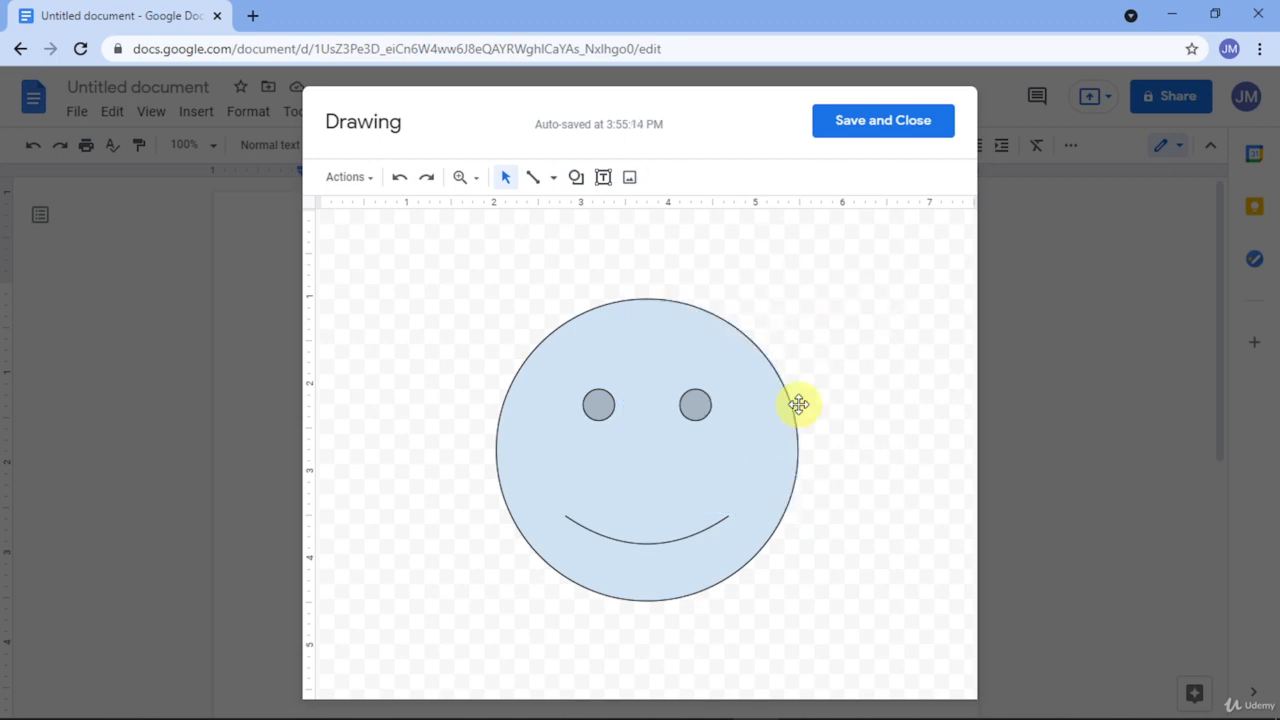
pyautogui.click(762, 426)
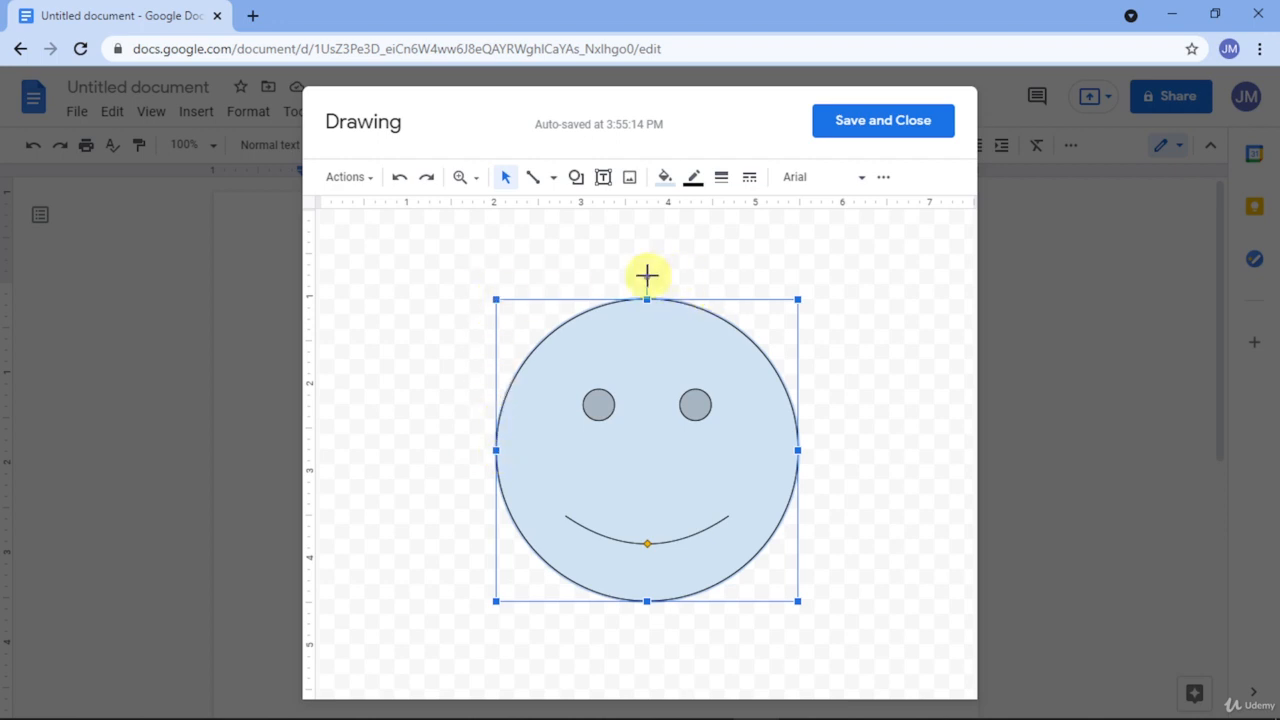
# Step: Try rotating and frowning the smiley, undo both, then shrink it into the upper-left
pyautogui.moveTo(646, 275); pyautogui.dragTo(614, 277)
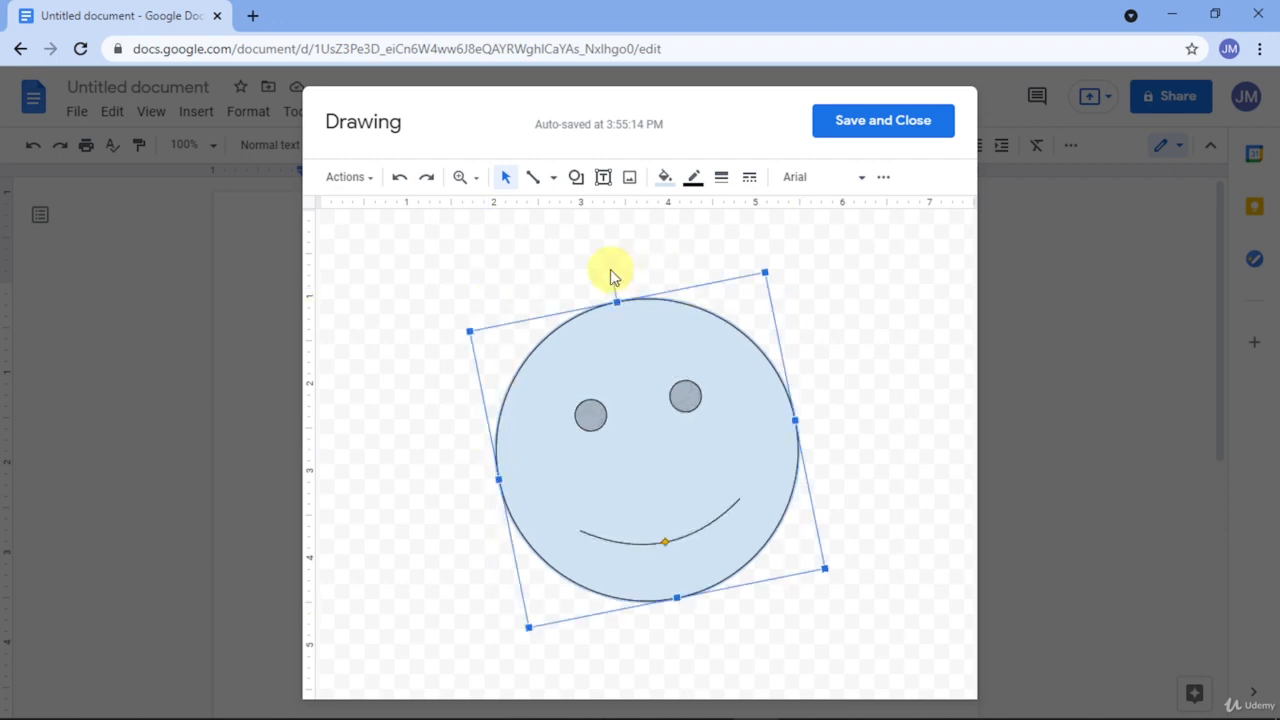
pyautogui.hotkey('ctrl', 'z')
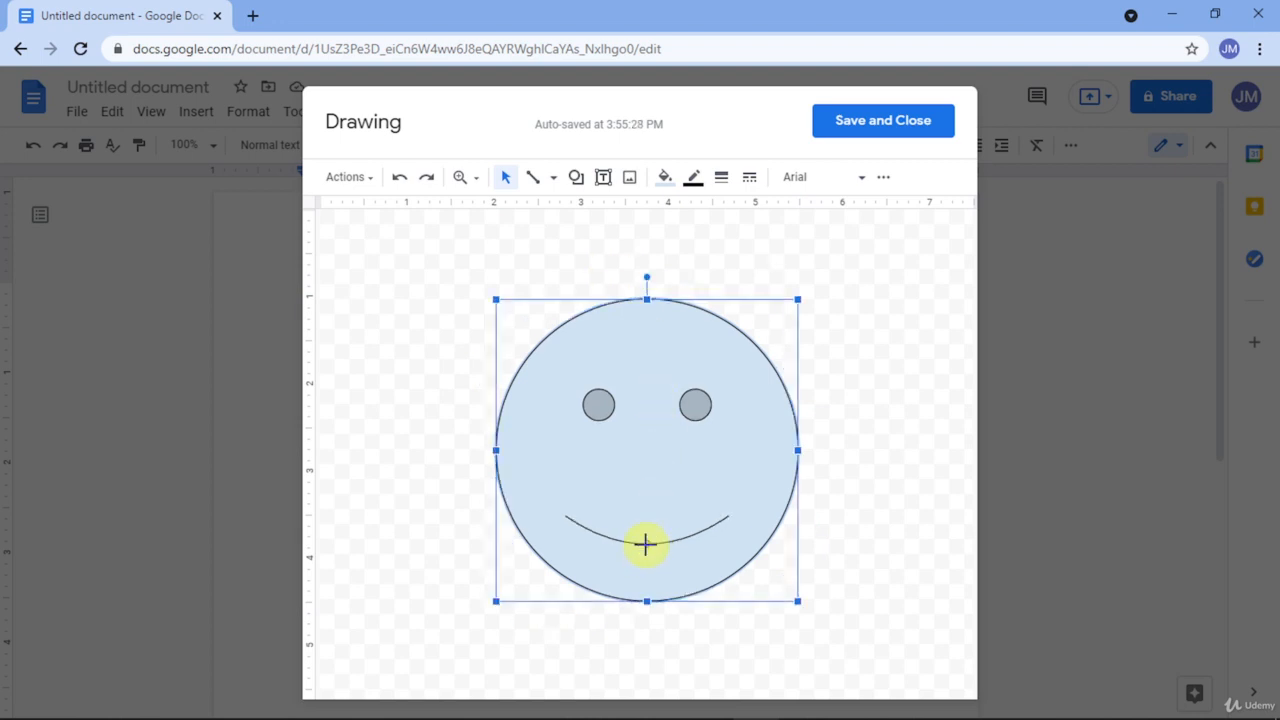
pyautogui.moveTo(646, 543); pyautogui.dragTo(654, 484)
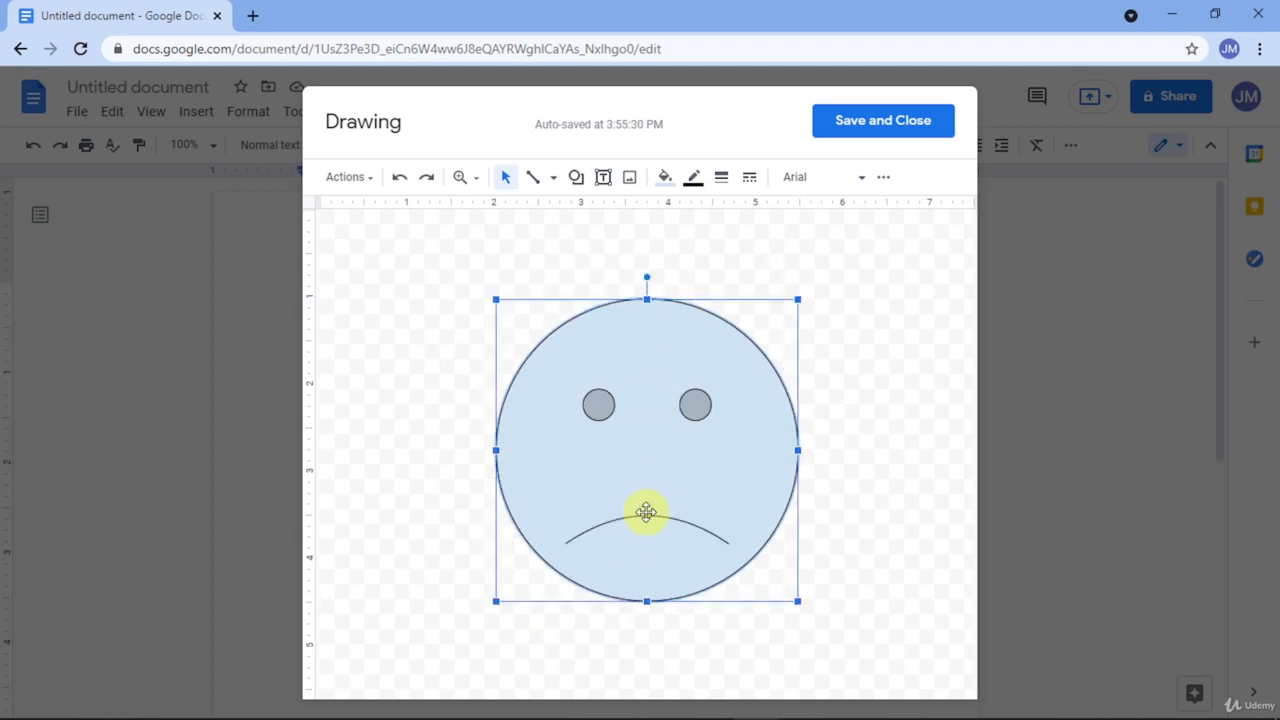
pyautogui.hotkey('ctrl', 'z')
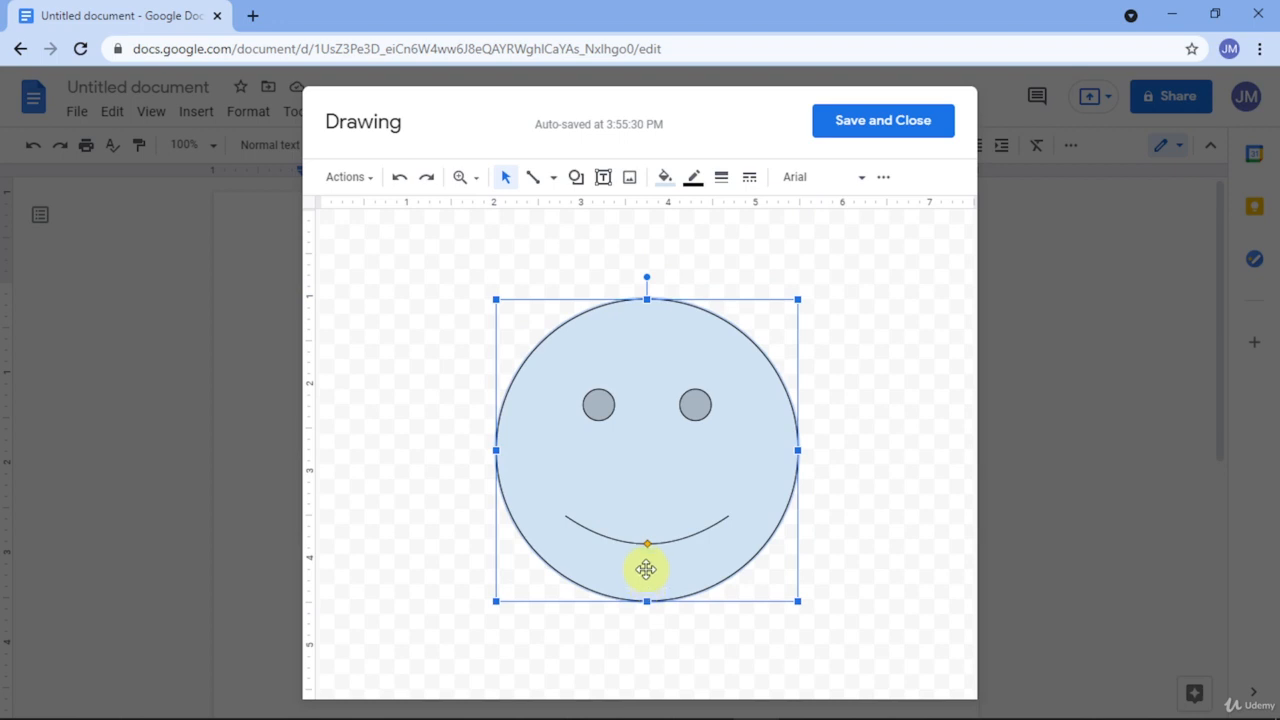
pyautogui.moveTo(664, 441); pyautogui.dragTo(552, 397)
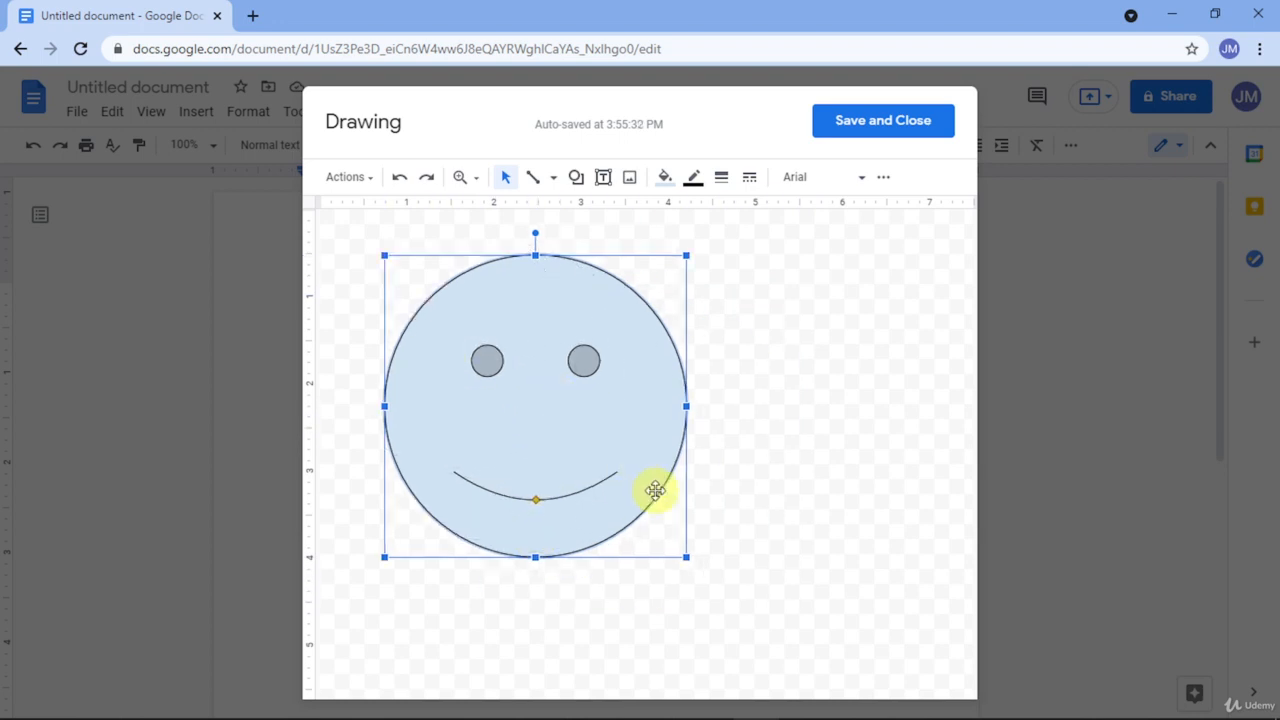
pyautogui.moveTo(686, 557); pyautogui.dragTo(489, 357)
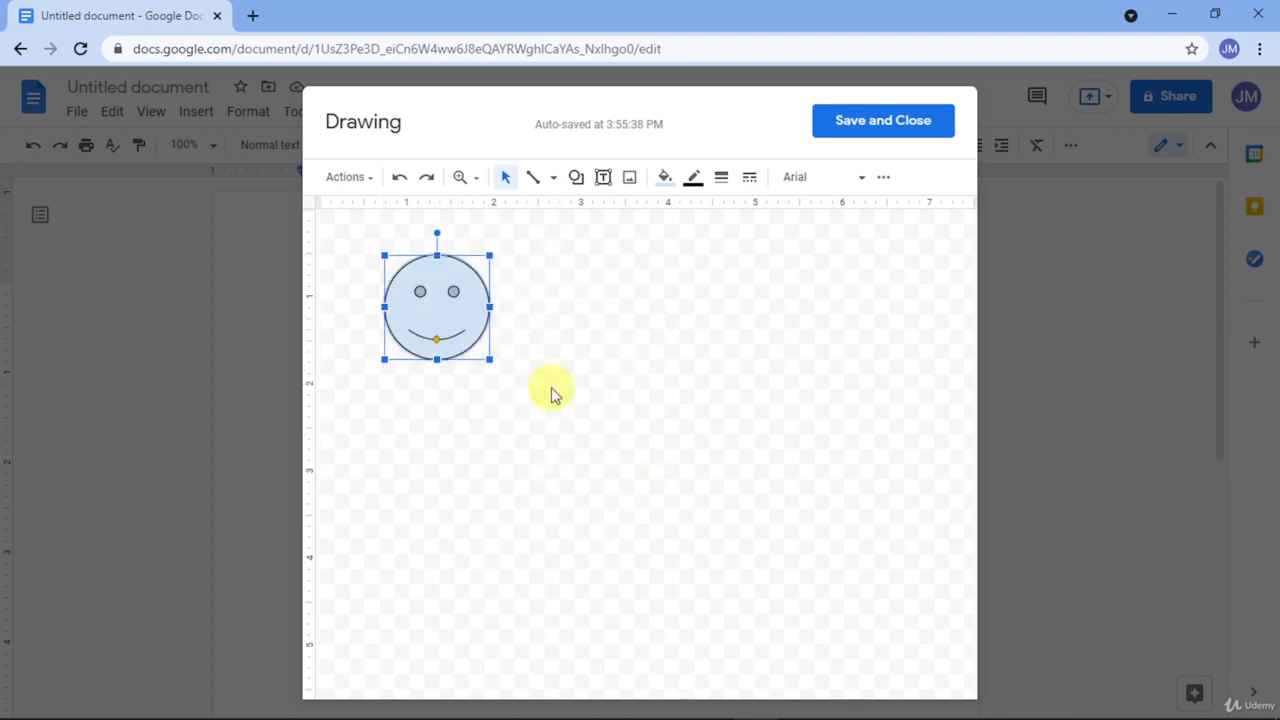
# Step: Draw a tall Can (cylinder) shape in the middle of the canvas
pyautogui.click(652, 320)
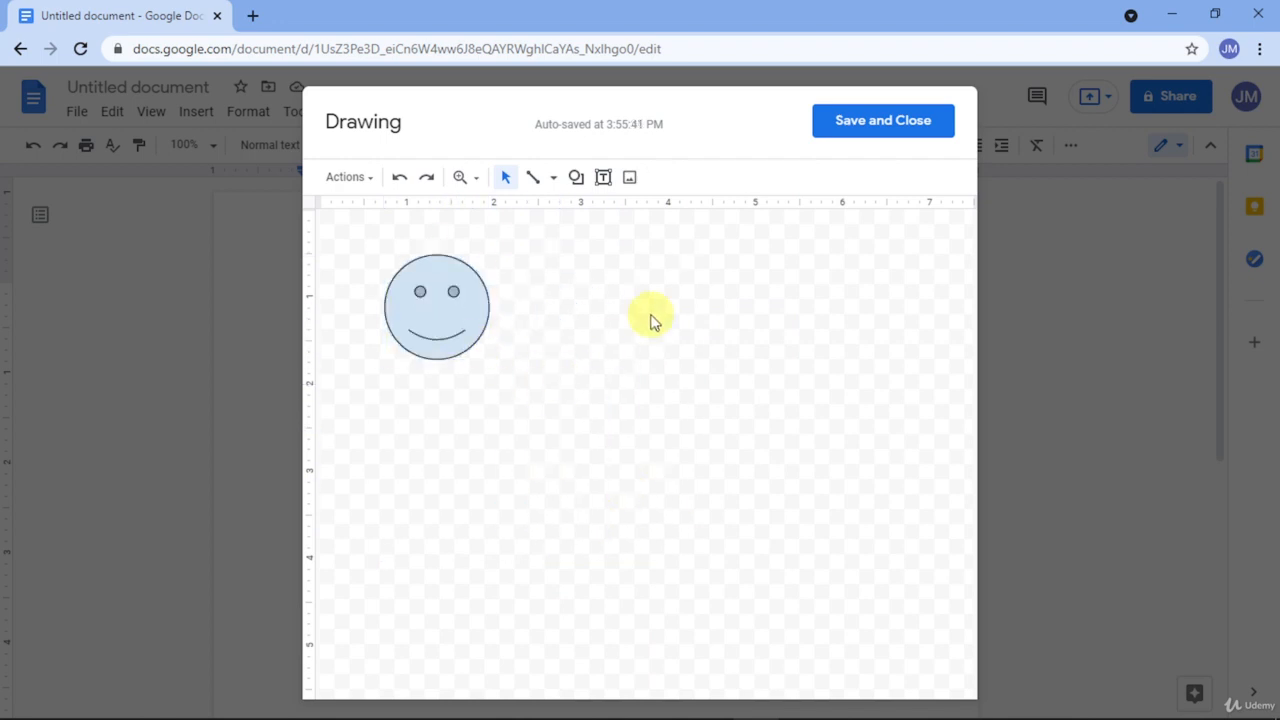
pyautogui.click(576, 177)
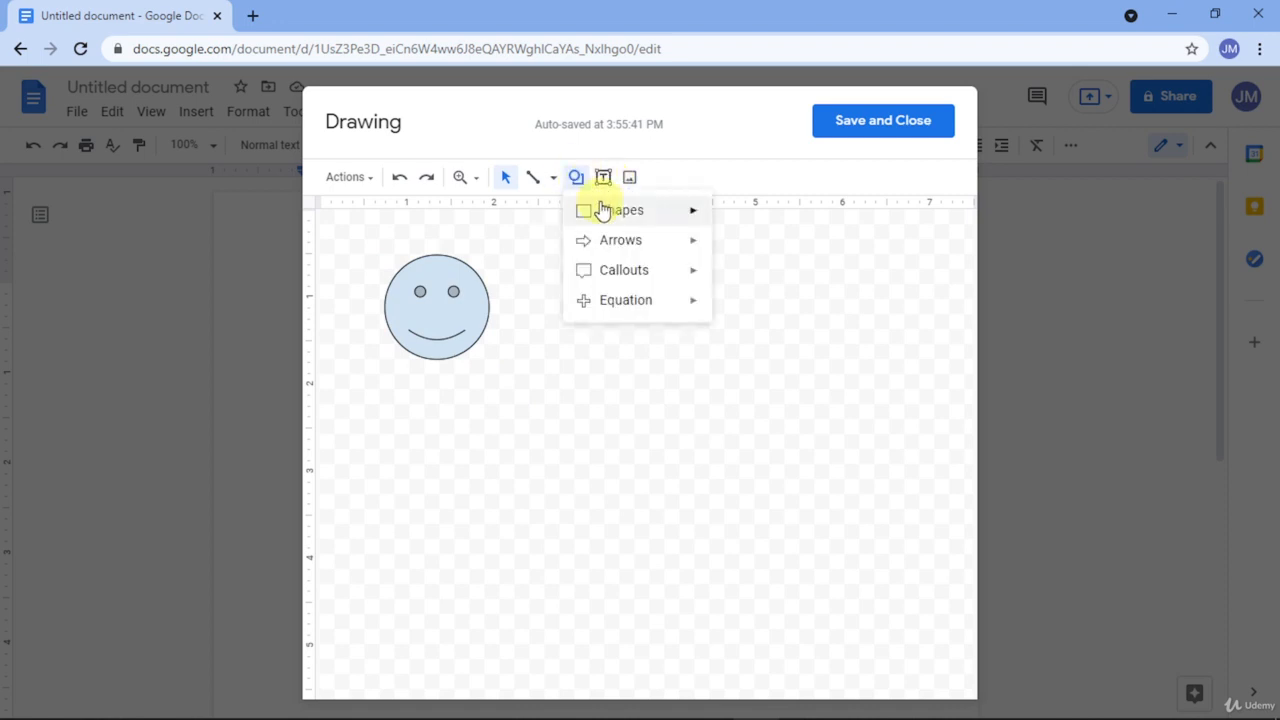
pyautogui.moveTo(612, 214)
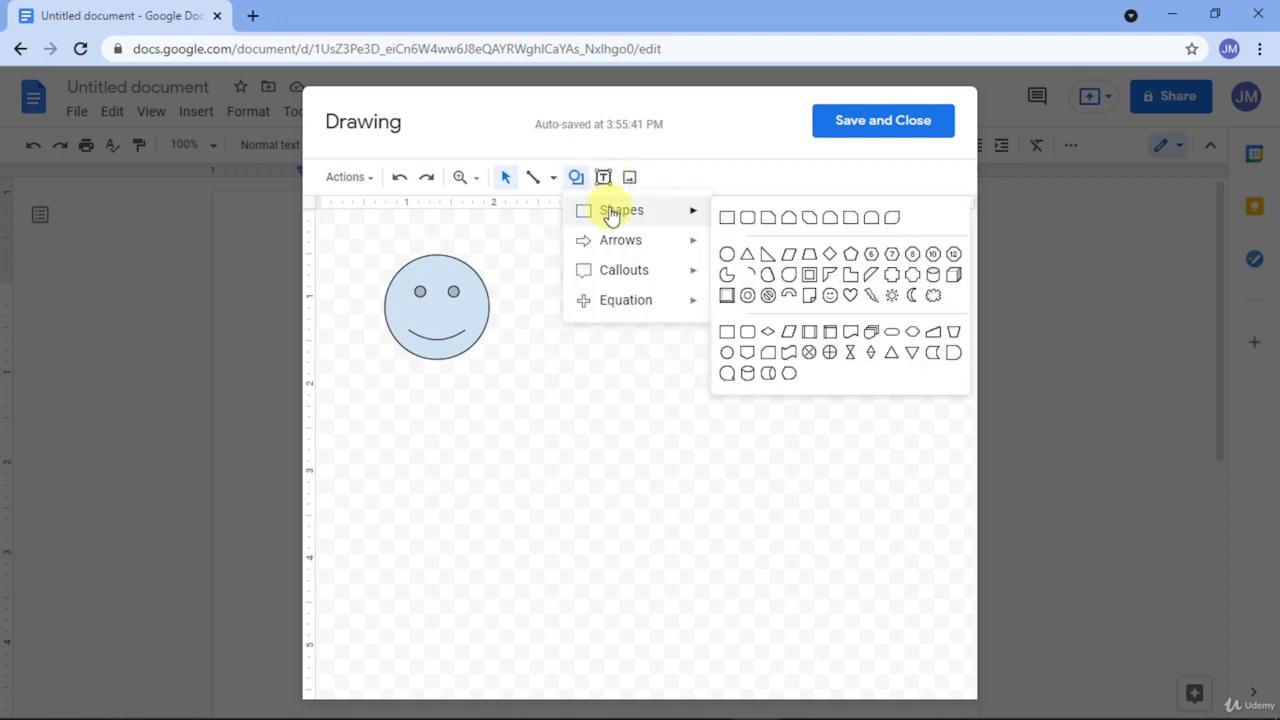
pyautogui.click(931, 274)
pyautogui.moveTo(840, 322)
pyautogui.mouseDown()
pyautogui.moveTo(780, 351)
pyautogui.moveTo(646, 500)
pyautogui.moveTo(596, 518)
pyautogui.mouseUp()
# Step: Move the small smiley face onto the cylinder's top edge
pyautogui.click(382, 297)
pyautogui.moveTo(457, 298); pyautogui.dragTo(686, 297)
pyautogui.click(418, 352)
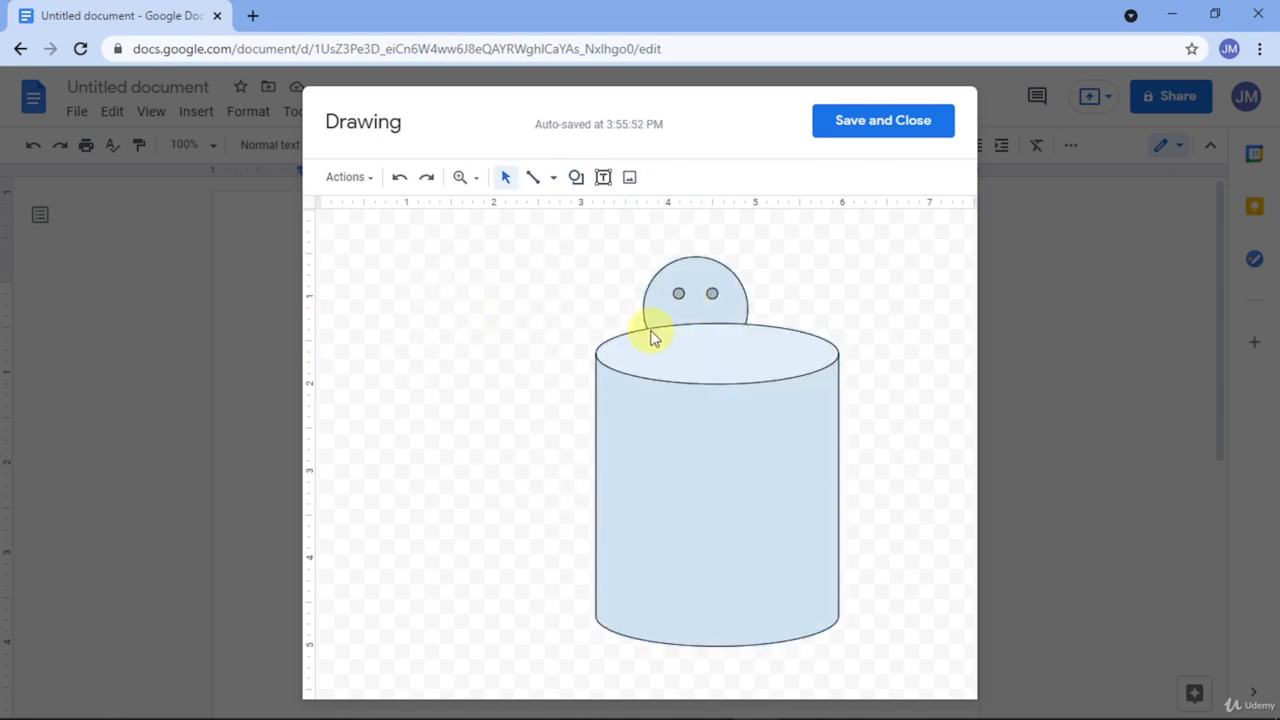
pyautogui.click(679, 299)
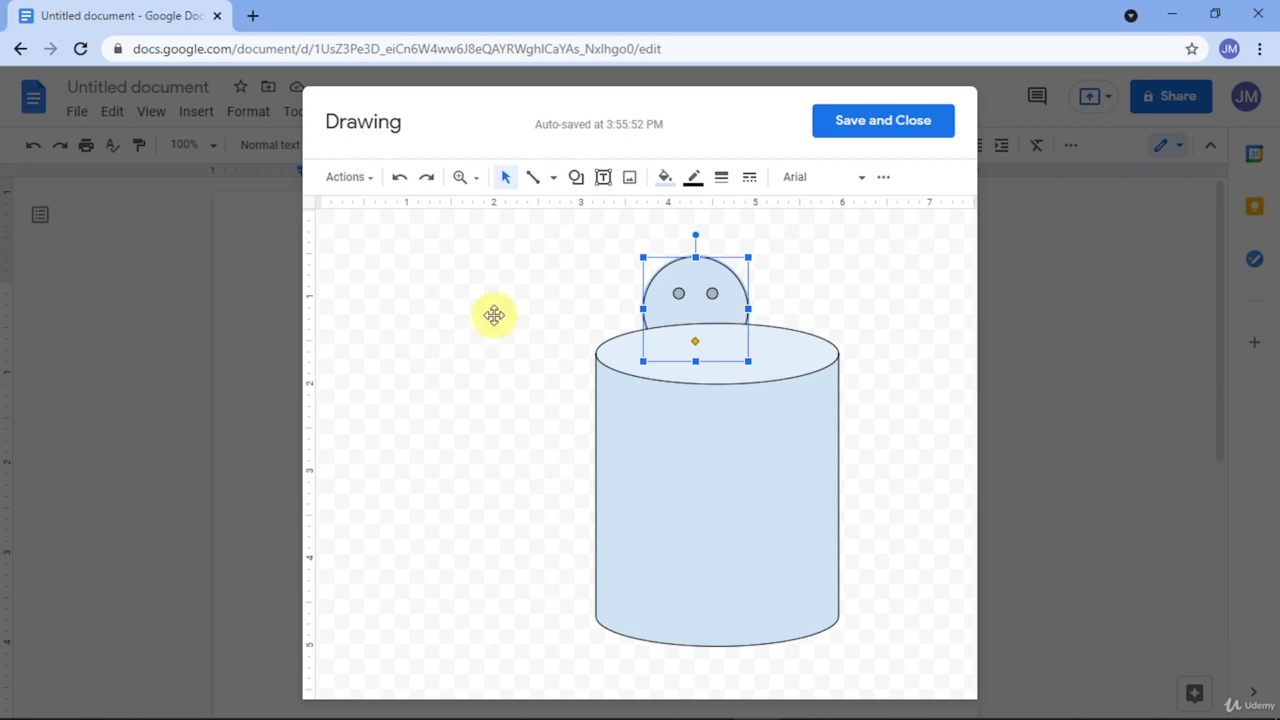
pyautogui.click(680, 404)
pyautogui.click(697, 300)
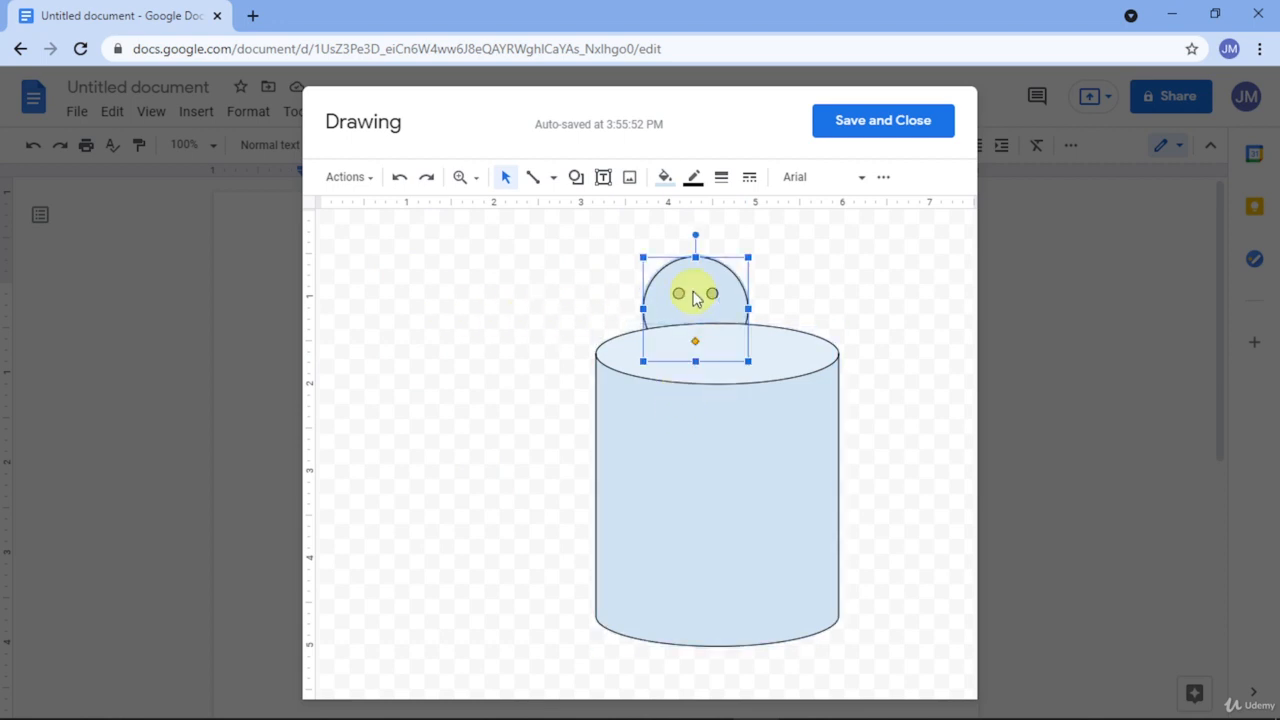
# Step: Bring the smiley face circle to the front, ahead of the cylinder
pyautogui.rightClick(697, 298)
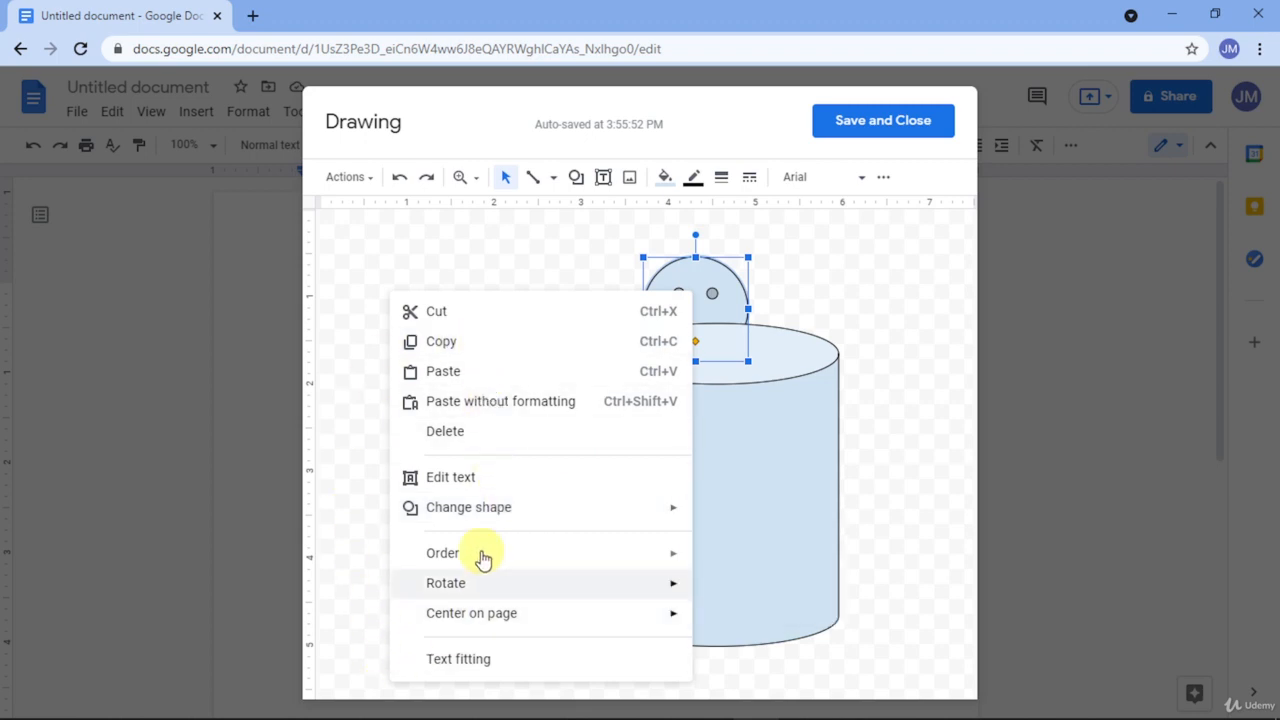
pyautogui.moveTo(476, 512)
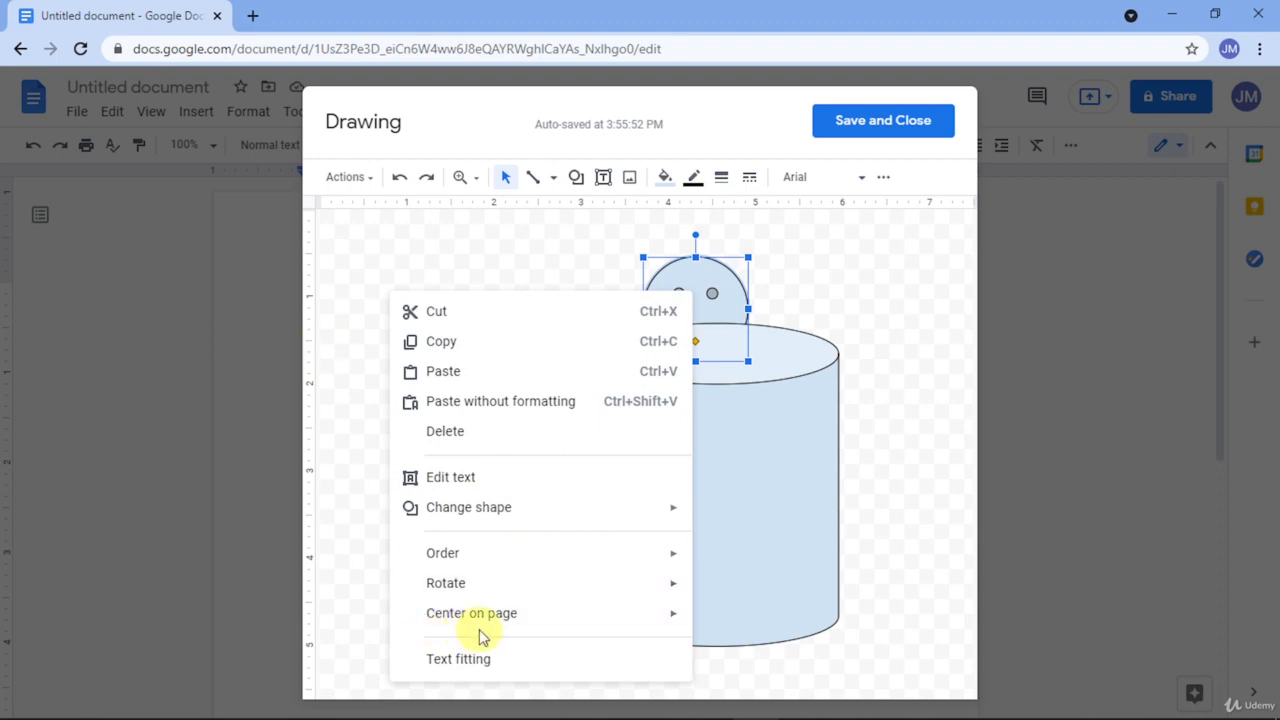
pyautogui.moveTo(483, 623)
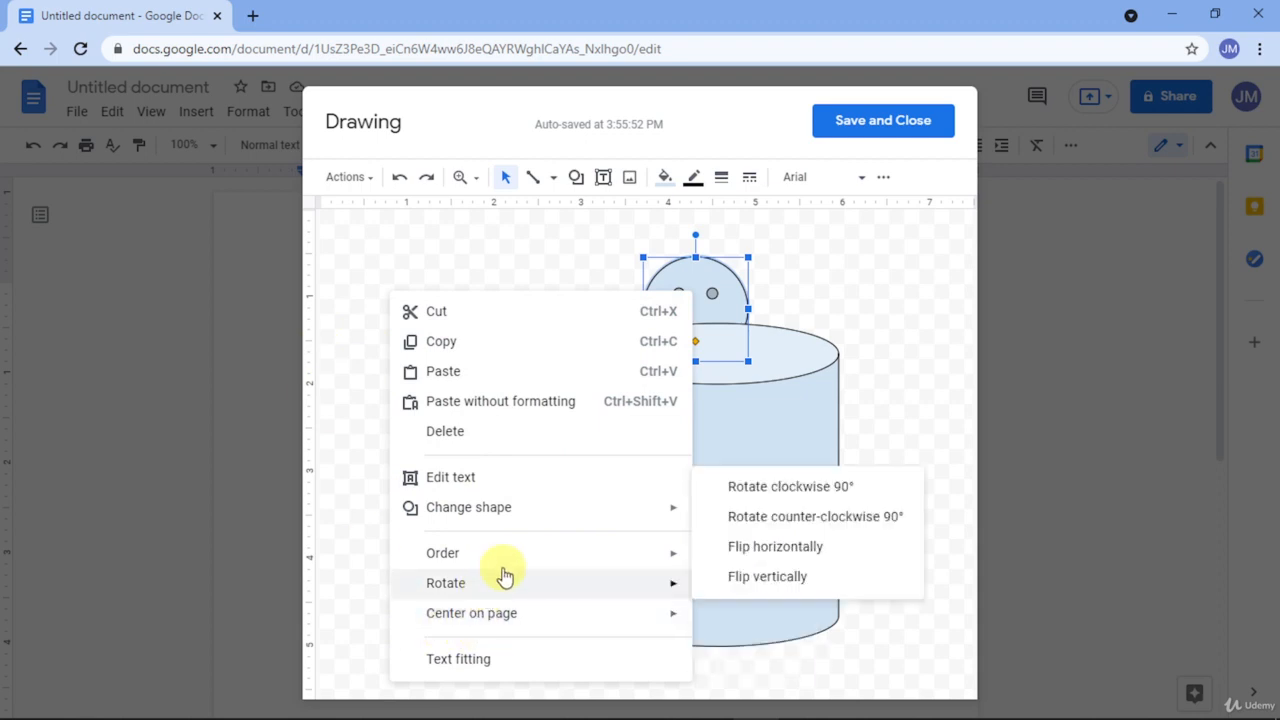
pyautogui.moveTo(511, 566)
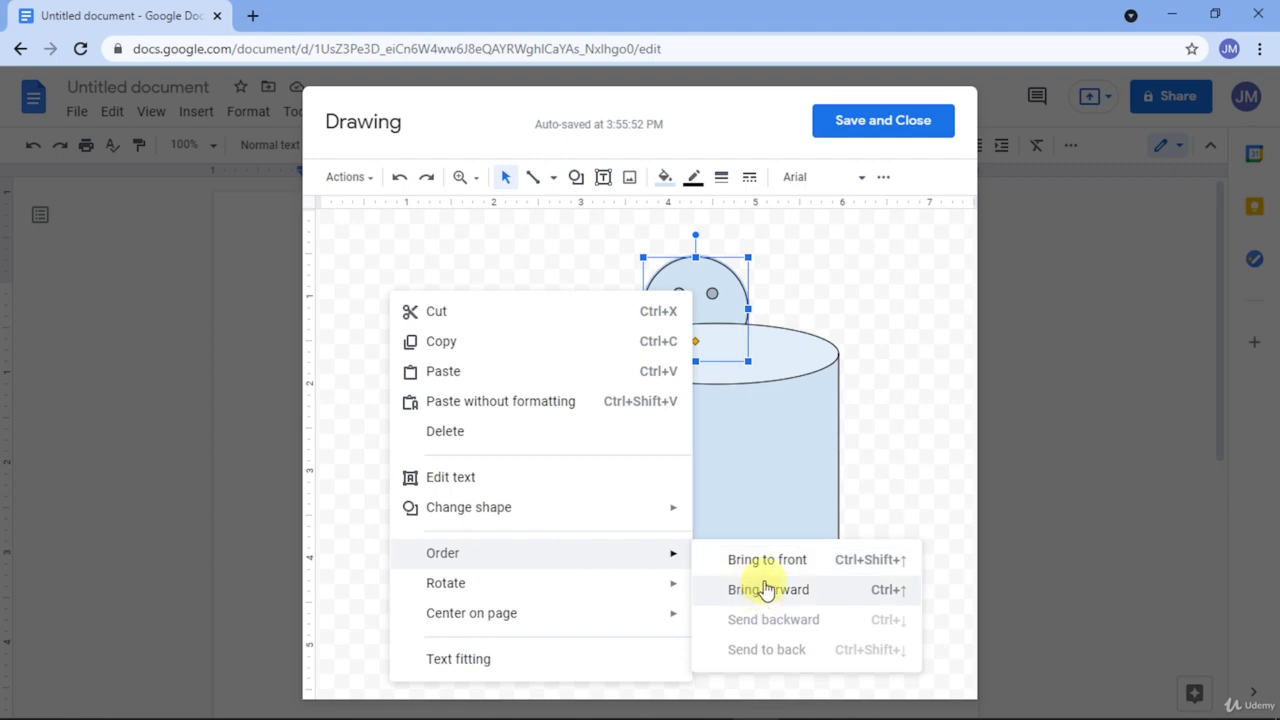
pyautogui.click(765, 566)
# Step: Enlarge the smiley face up and left so it sits centred on the cylinder rim
pyautogui.moveTo(723, 330); pyautogui.dragTo(754, 340)
pyautogui.moveTo(675, 271); pyautogui.dragTo(632, 238)
pyautogui.click(490, 342)
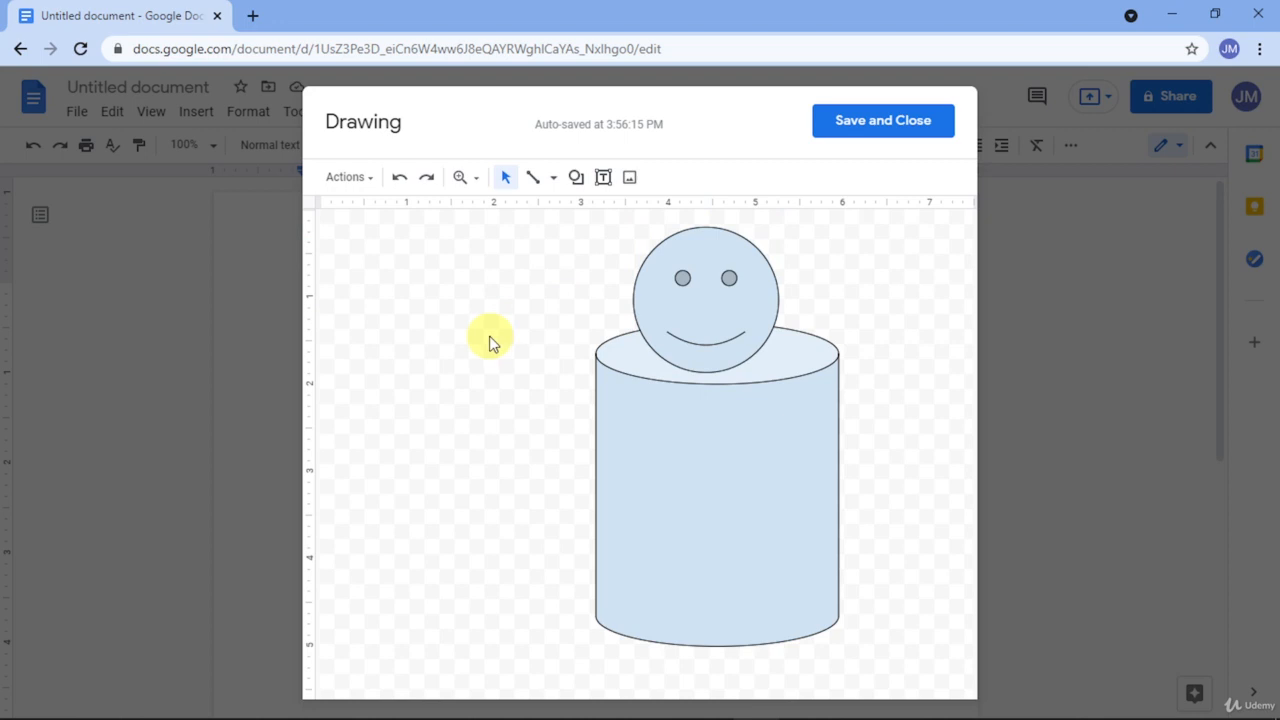
# Step: Draw a curved arrow left of the cylinder and thin its shaft
pyautogui.click(582, 186)
pyautogui.moveTo(600, 245)
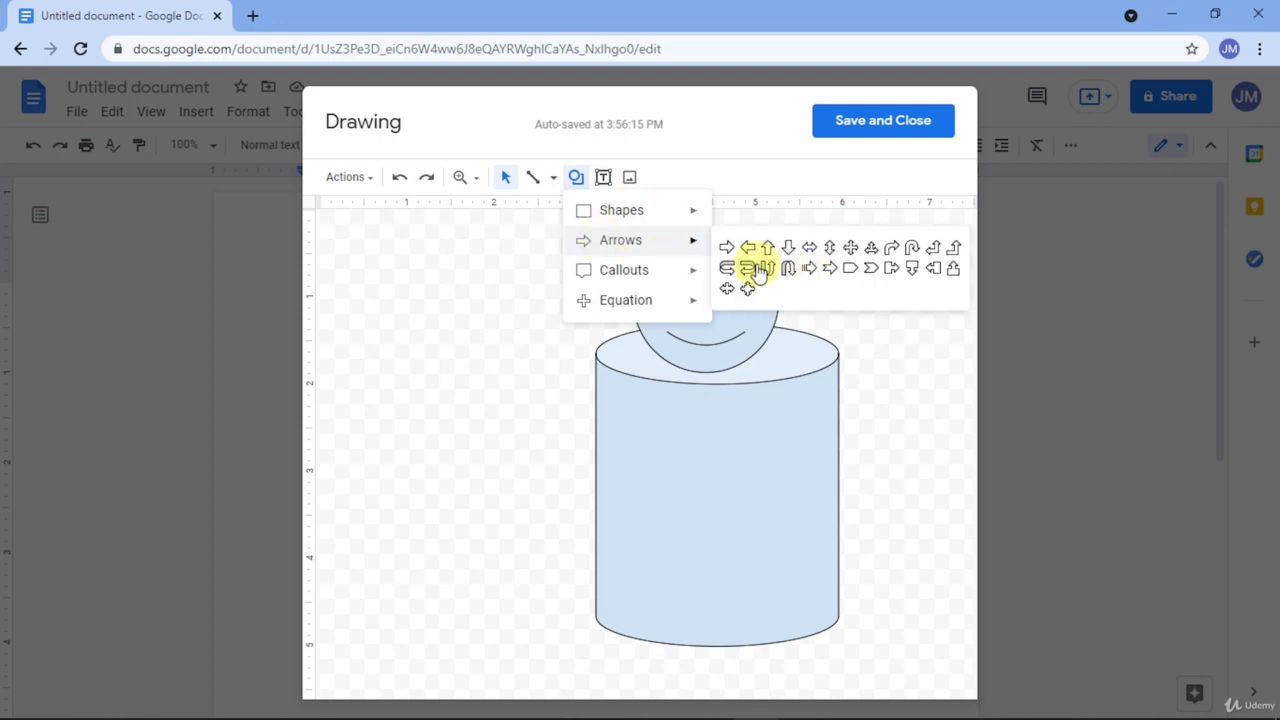
pyautogui.click(735, 280)
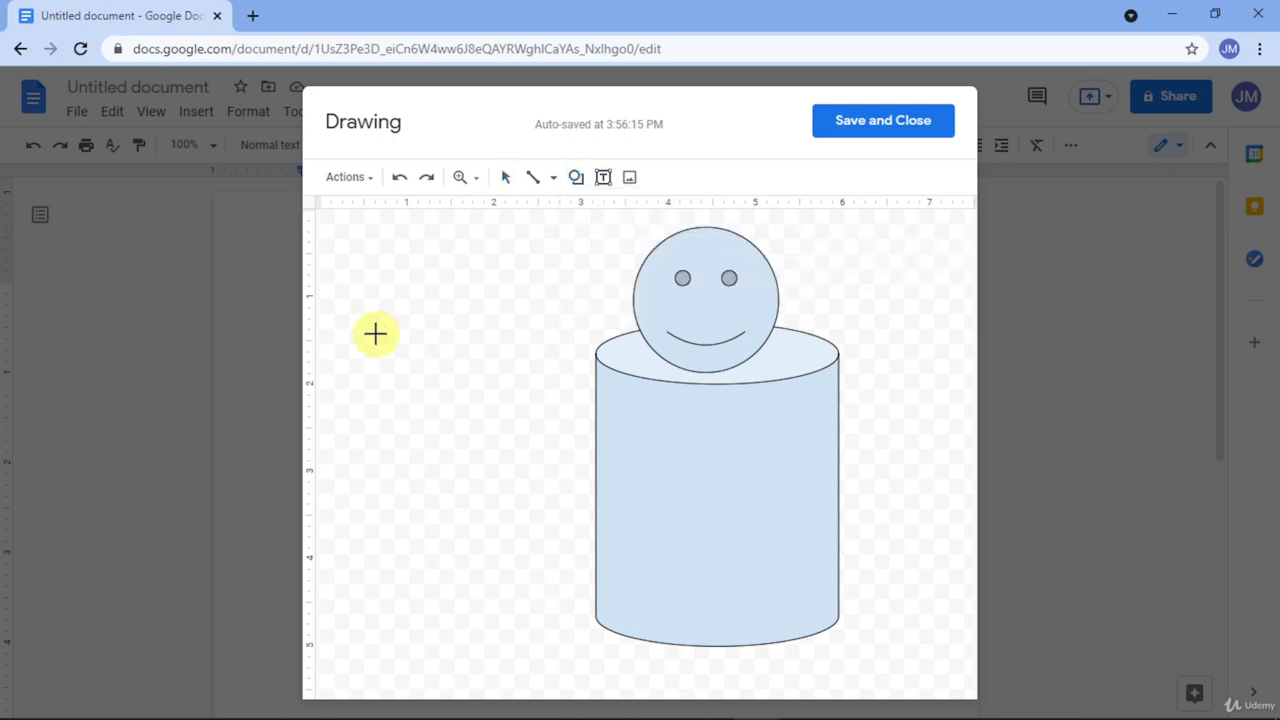
pyautogui.moveTo(420, 348); pyautogui.dragTo(561, 518)
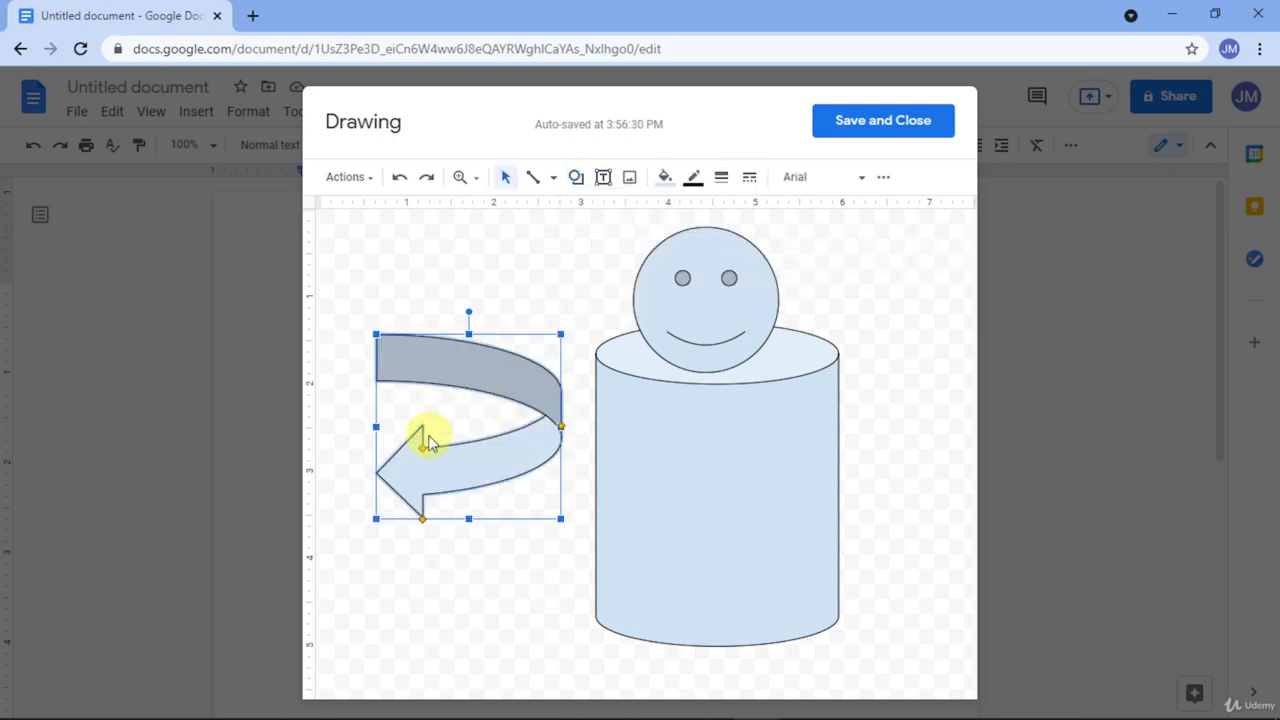
pyautogui.moveTo(557, 427)
pyautogui.mouseDown()
pyautogui.moveTo(480, 443)
pyautogui.moveTo(503, 506)
pyautogui.moveTo(543, 409)
pyautogui.mouseUp()
pyautogui.moveTo(422, 446); pyautogui.dragTo(422, 466)
pyautogui.click(474, 569)
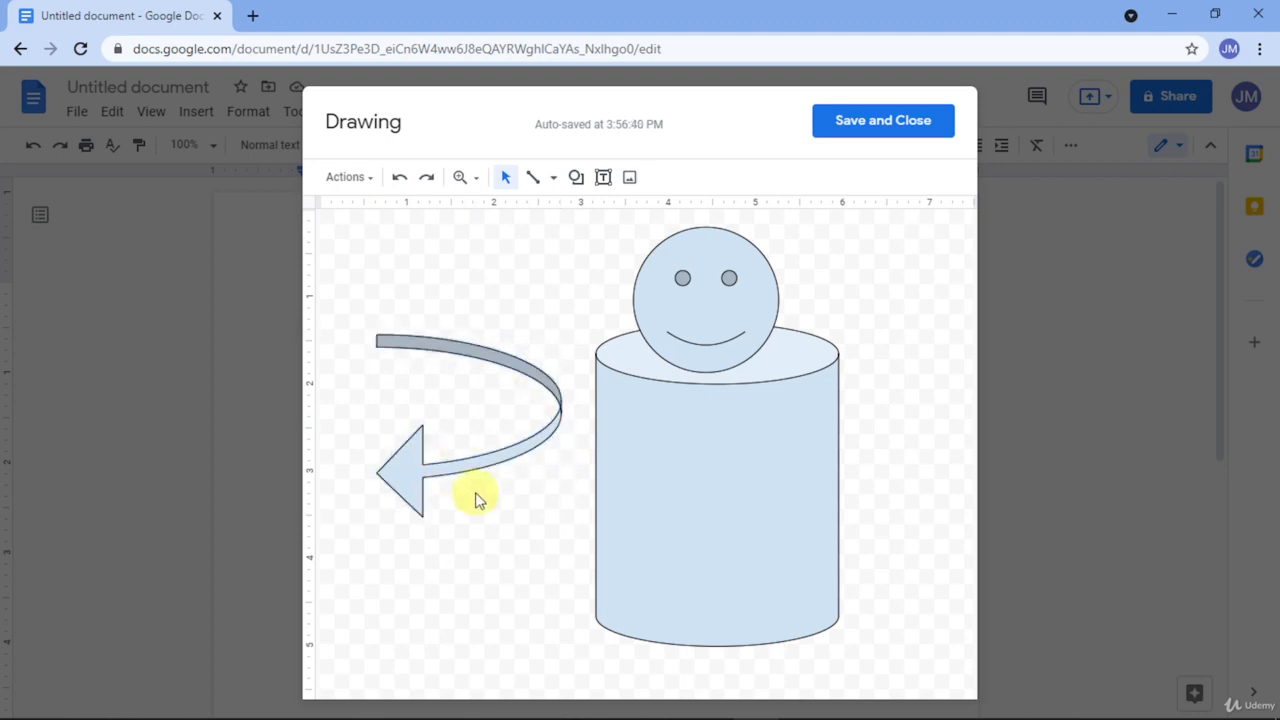
# Step: Flip the curved arrow to point right, make it taller, and position it beside the cylinder
pyautogui.click(500, 369)
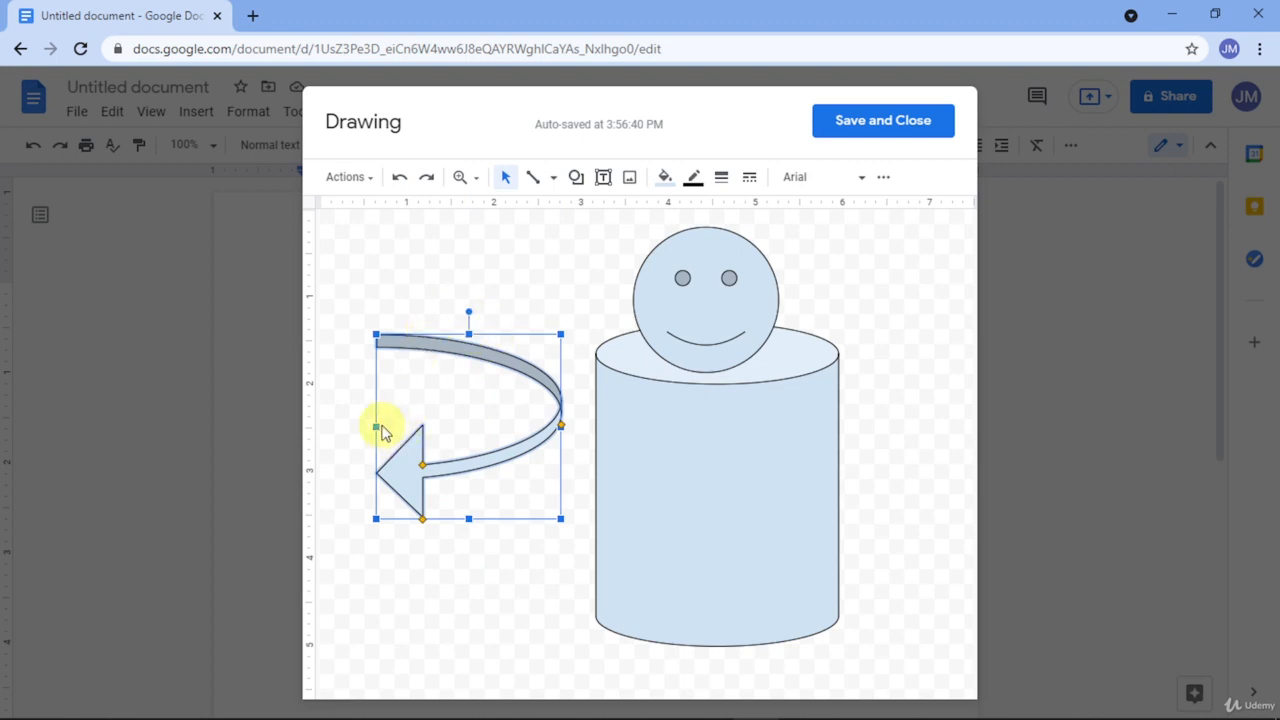
pyautogui.click(375, 432)
pyautogui.click(389, 428)
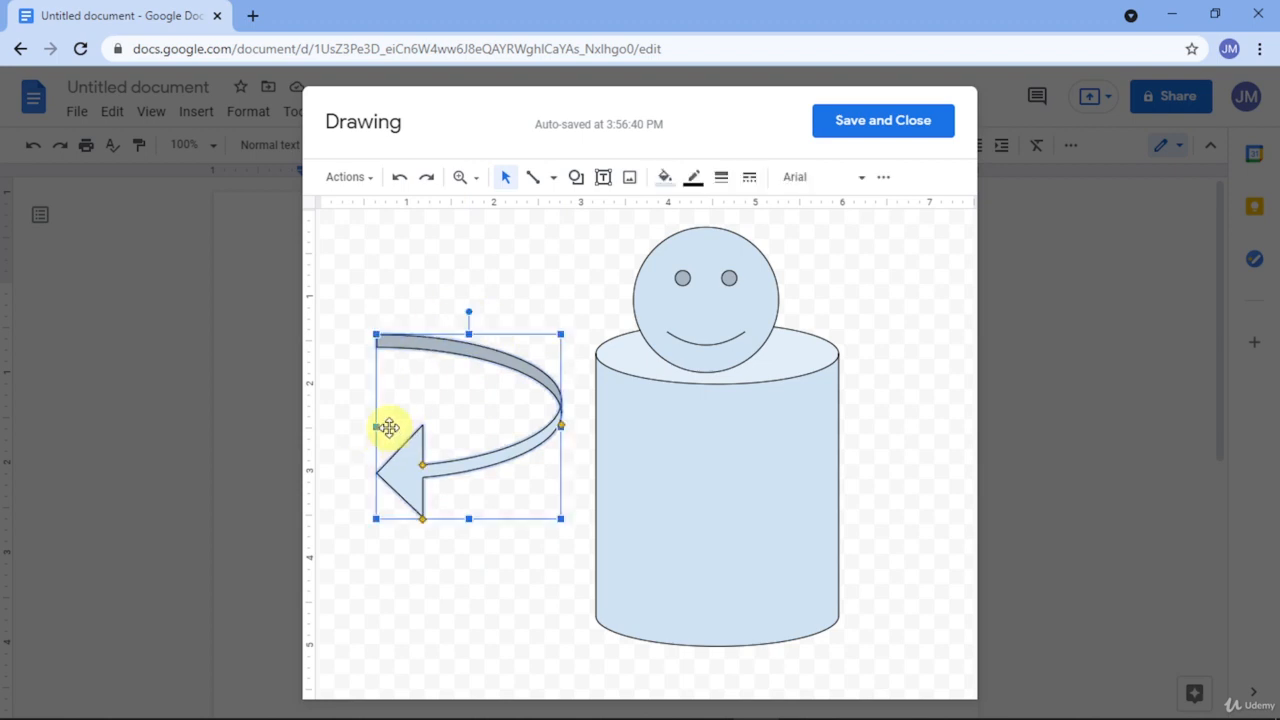
pyautogui.moveTo(379, 424); pyautogui.dragTo(752, 412)
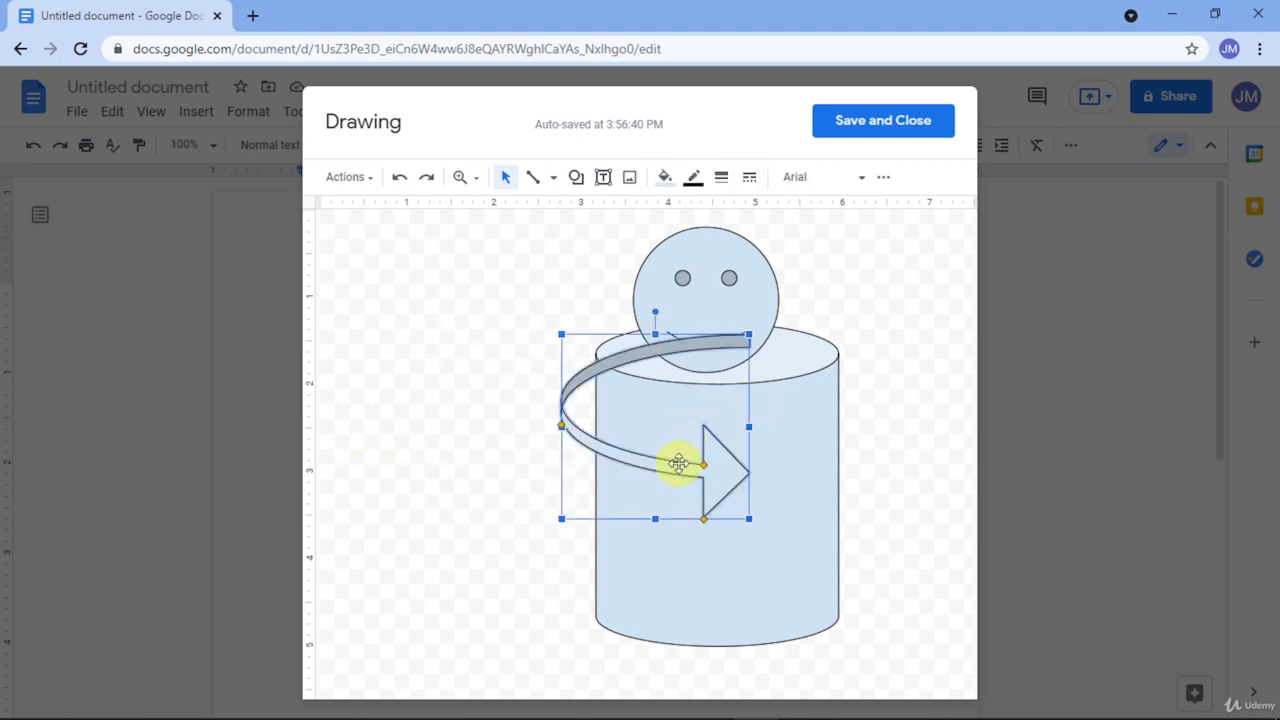
pyautogui.moveTo(710, 479); pyautogui.dragTo(499, 529)
pyautogui.moveTo(537, 385); pyautogui.dragTo(557, 326)
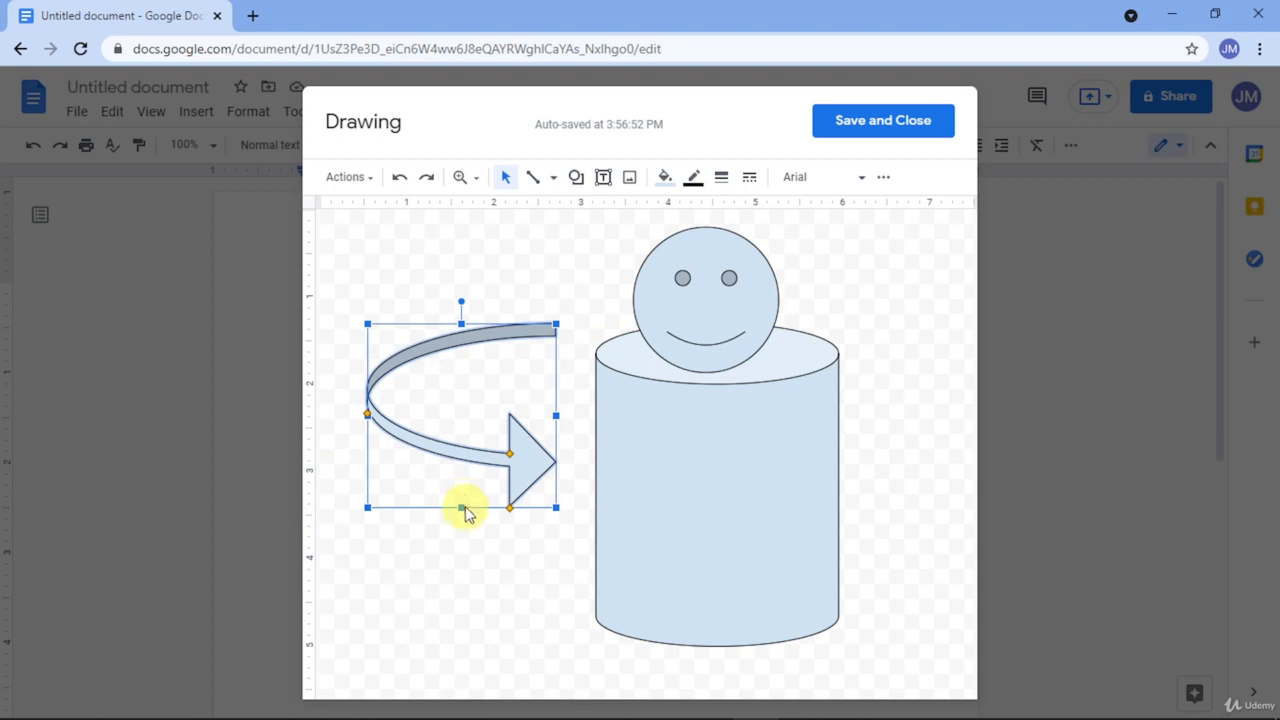
pyautogui.moveTo(462, 508); pyautogui.dragTo(460, 591)
pyautogui.moveTo(516, 510); pyautogui.dragTo(525, 484)
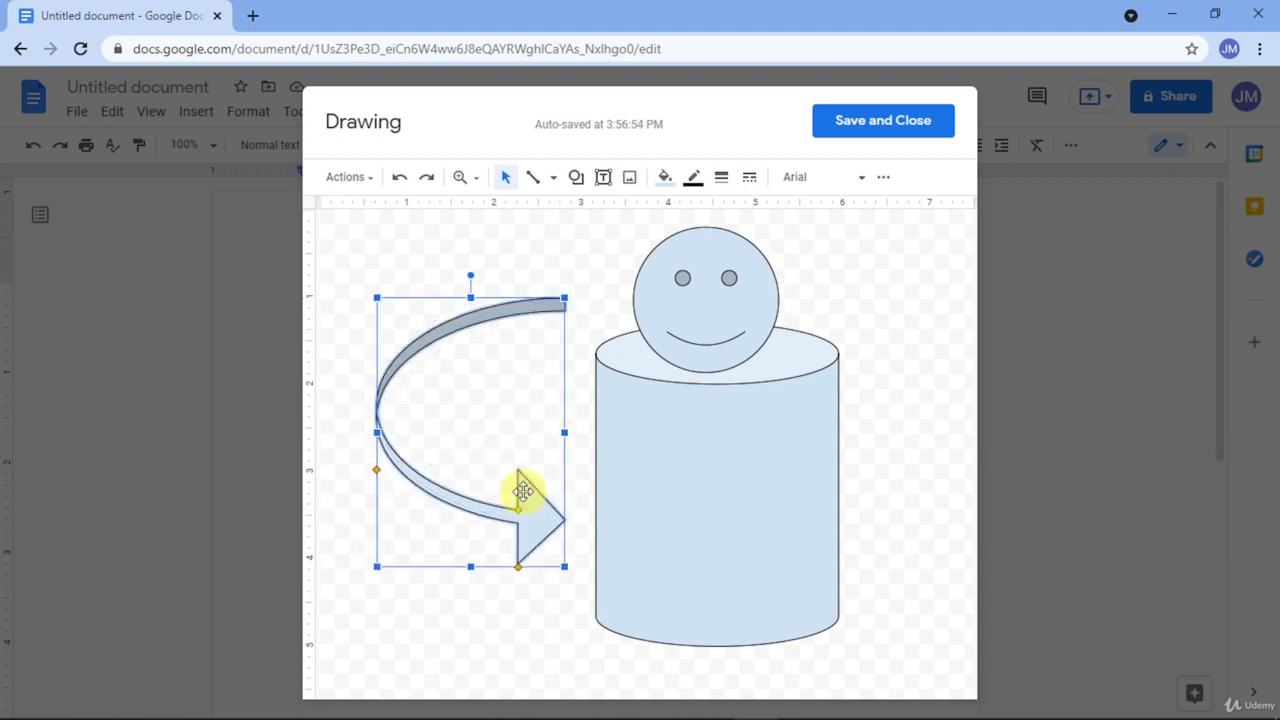
pyautogui.click(545, 580)
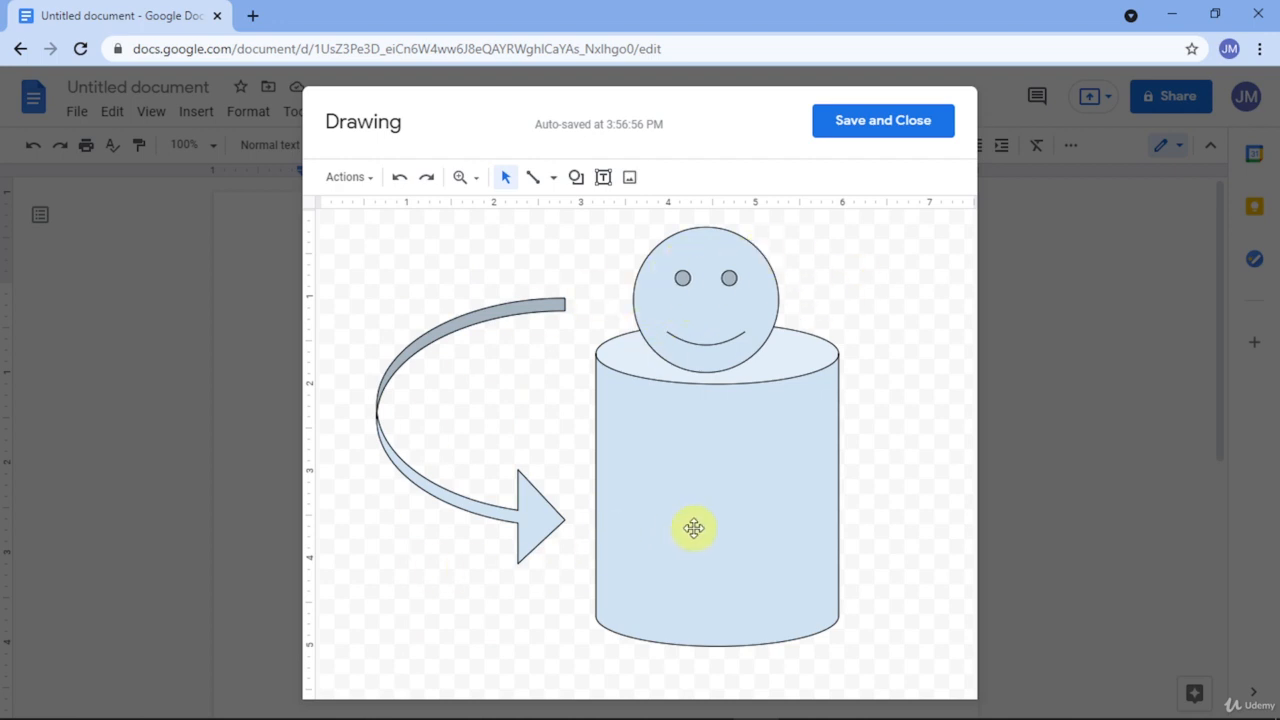
# Step: Draw a Folded Corner shape over the smiley's right side, tilted about 35° clockwise
pyautogui.click(580, 180)
pyautogui.moveTo(611, 210)
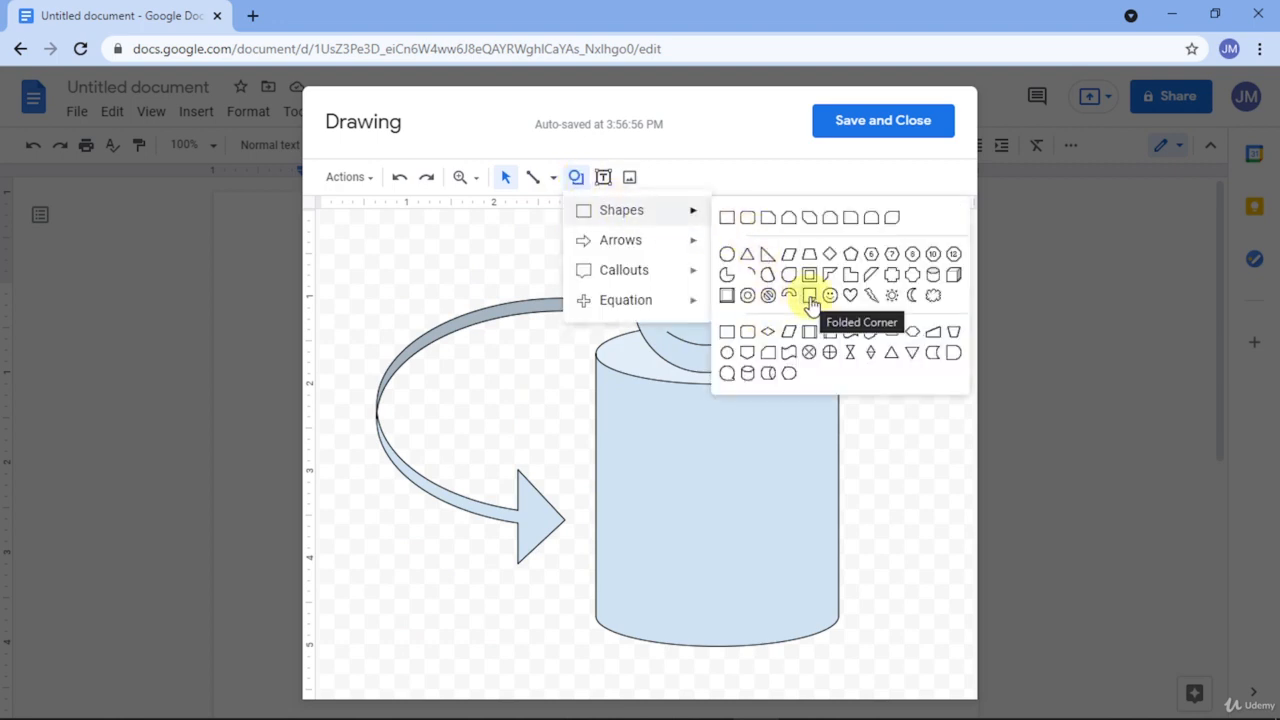
pyautogui.click(810, 300)
pyautogui.moveTo(923, 263); pyautogui.dragTo(793, 350)
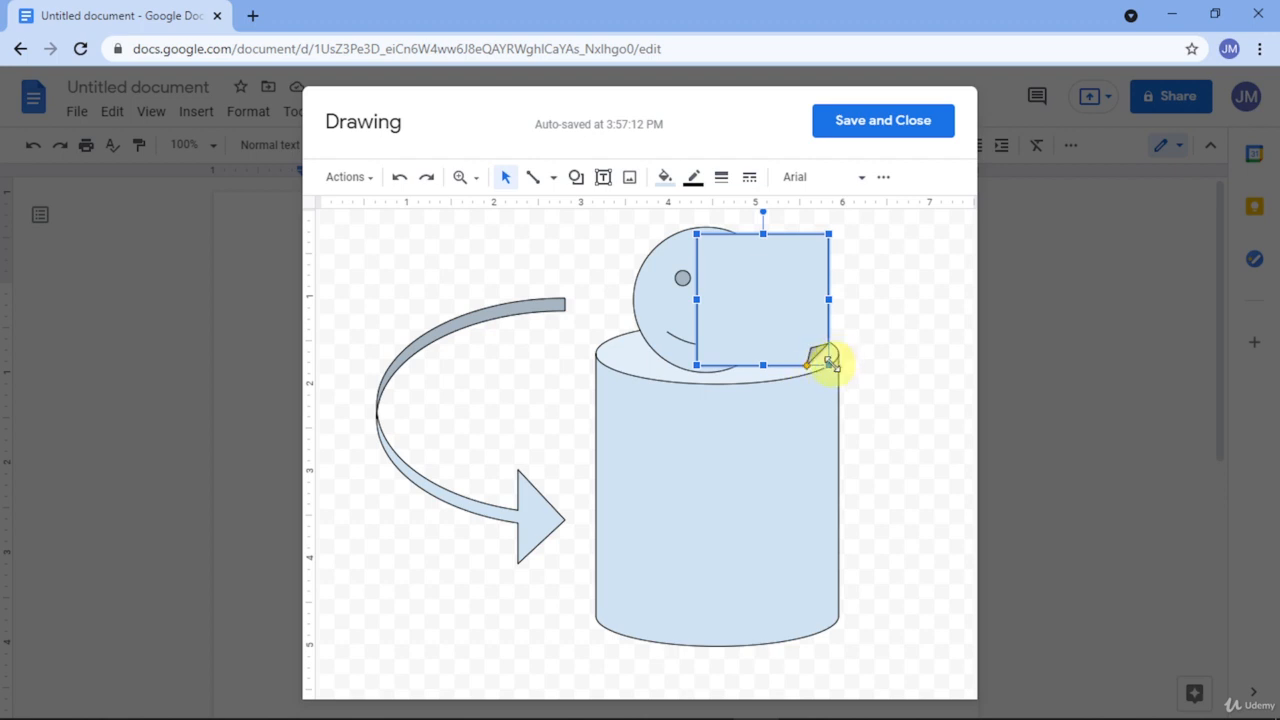
pyautogui.moveTo(765, 211); pyautogui.dragTo(754, 301)
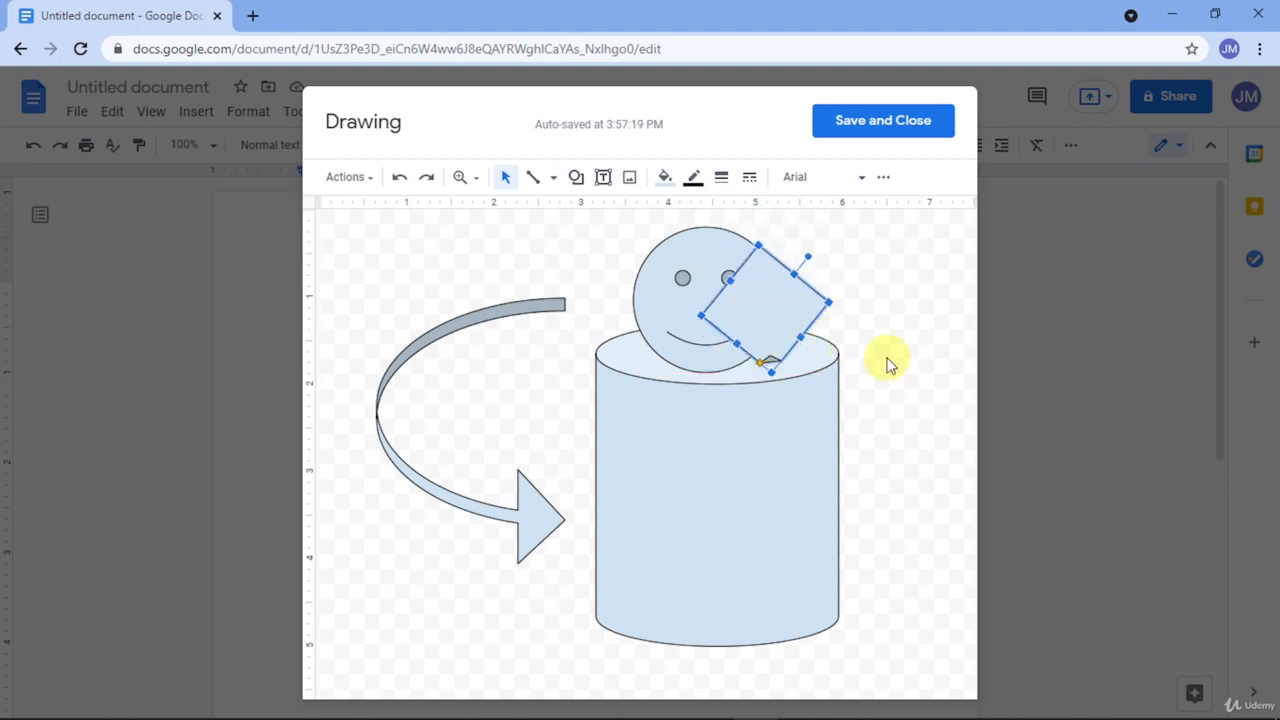
pyautogui.click(886, 359)
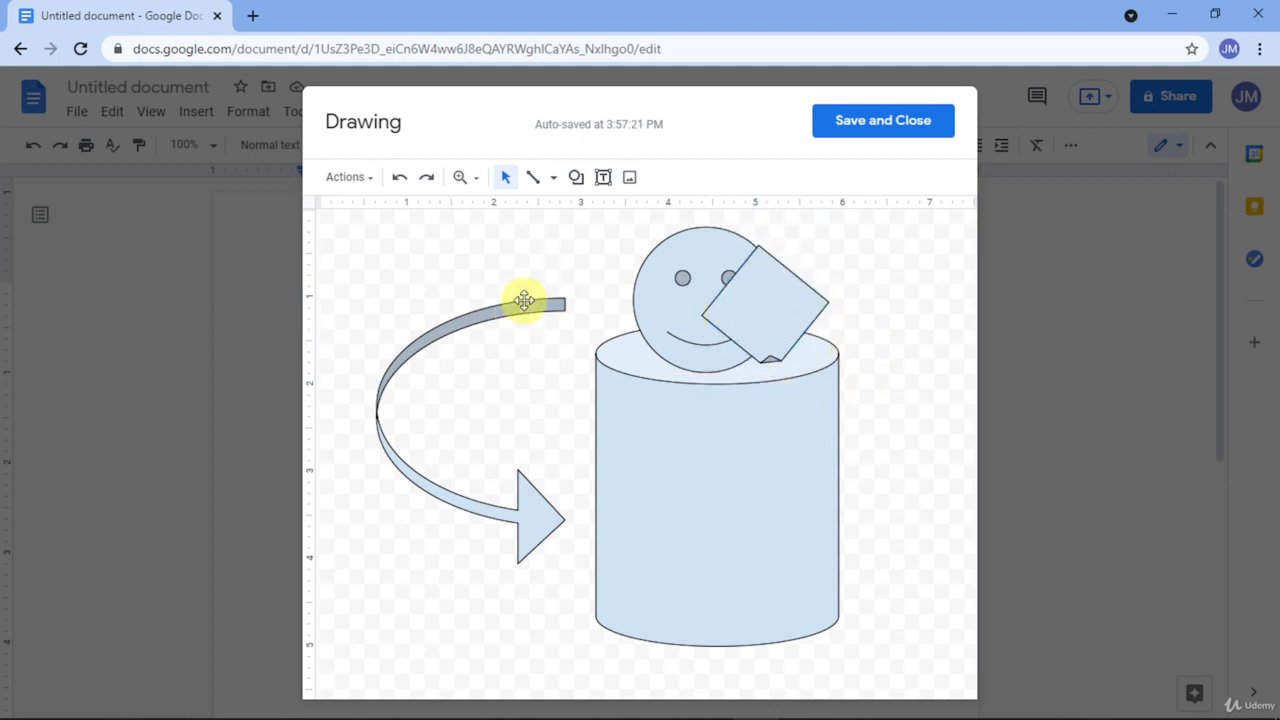
# Step: Browse the Shape menu without inserting anything, then Save and Close the drawing
pyautogui.click(577, 188)
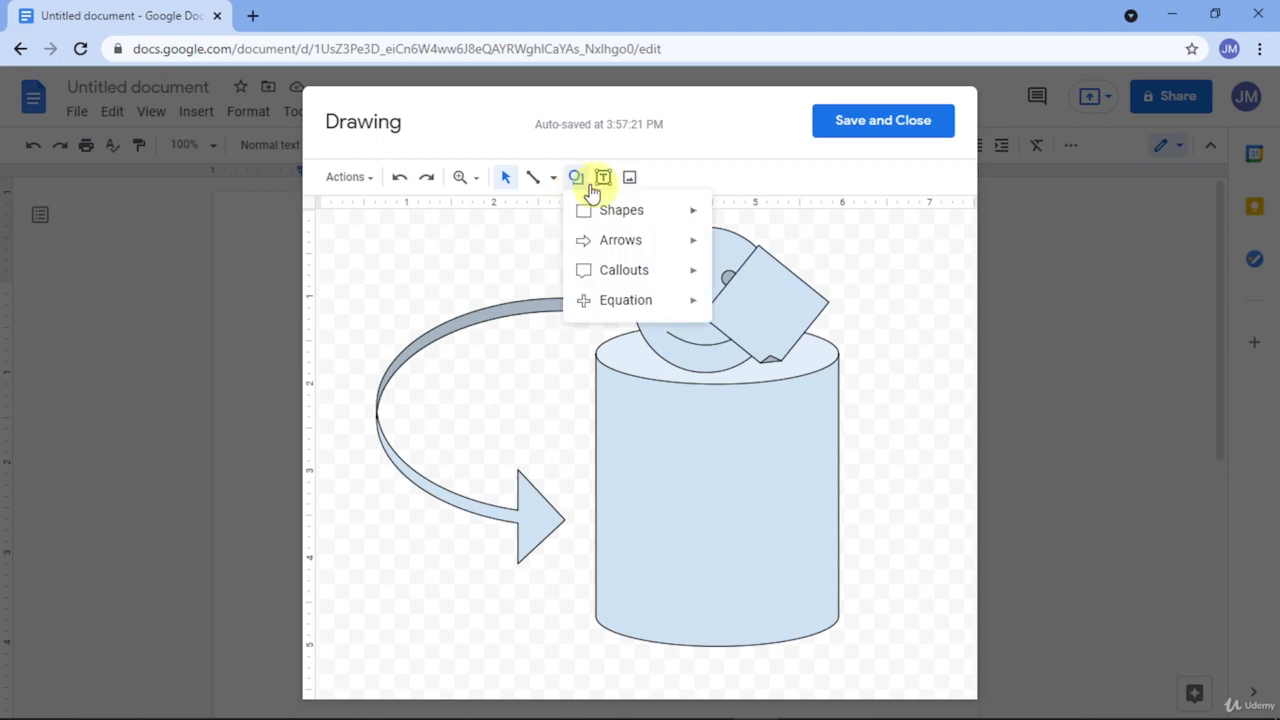
pyautogui.moveTo(655, 215)
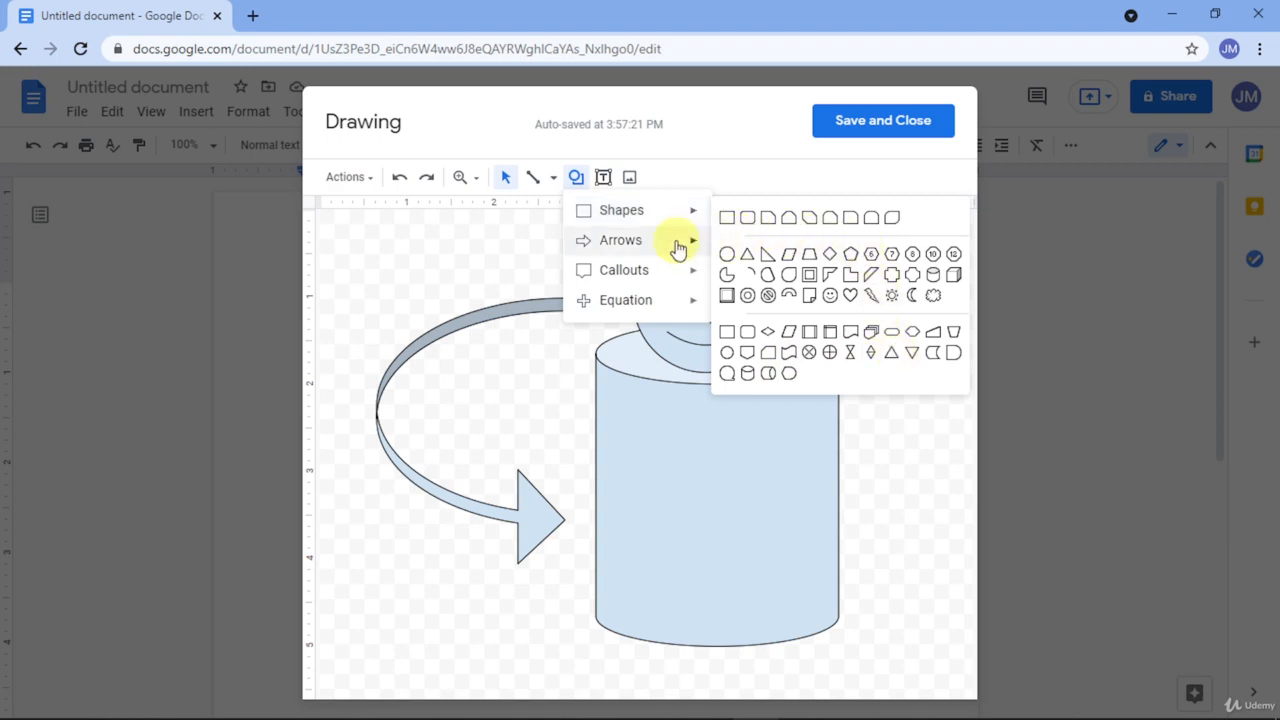
pyautogui.moveTo(678, 246)
pyautogui.moveTo(650, 278)
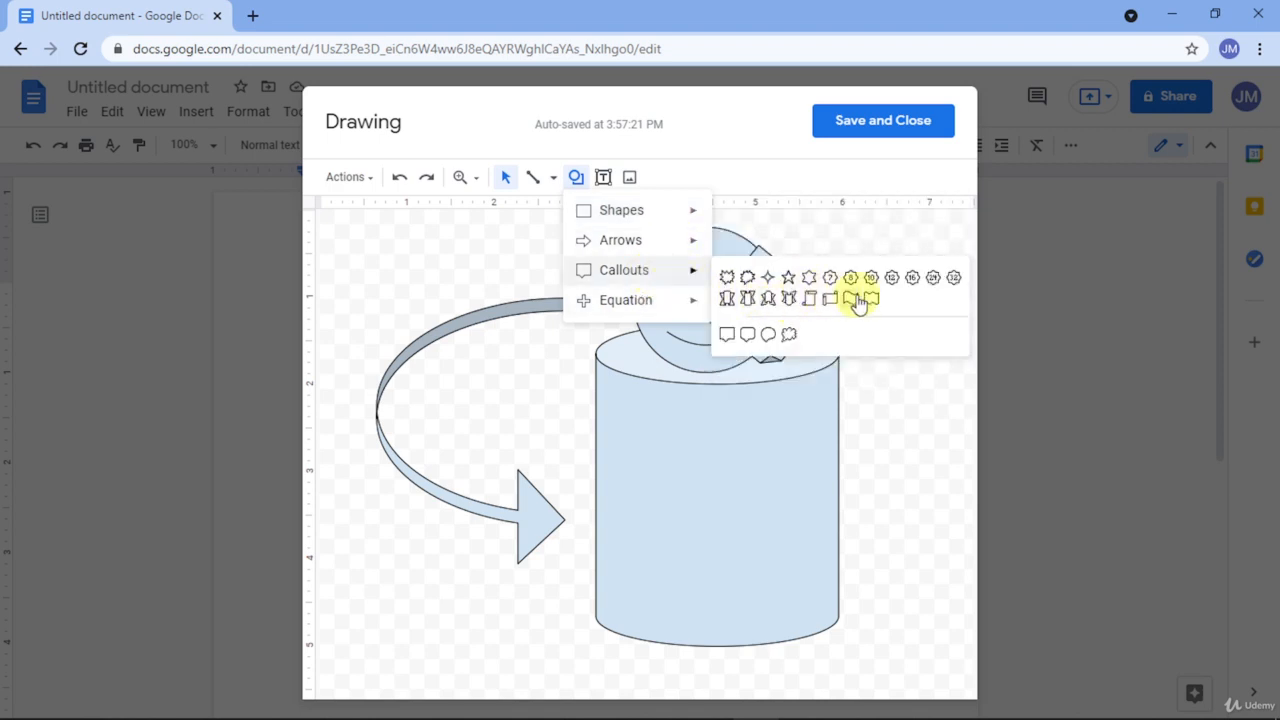
pyautogui.click(899, 406)
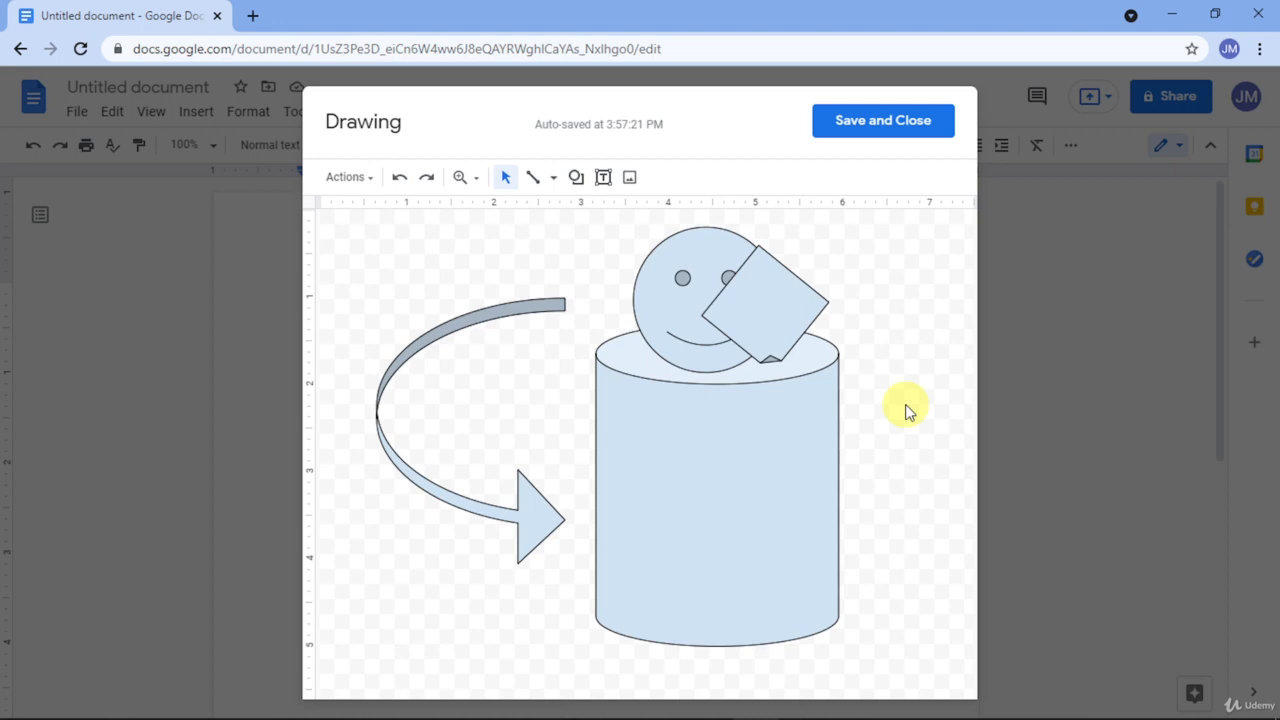
pyautogui.click(869, 122)
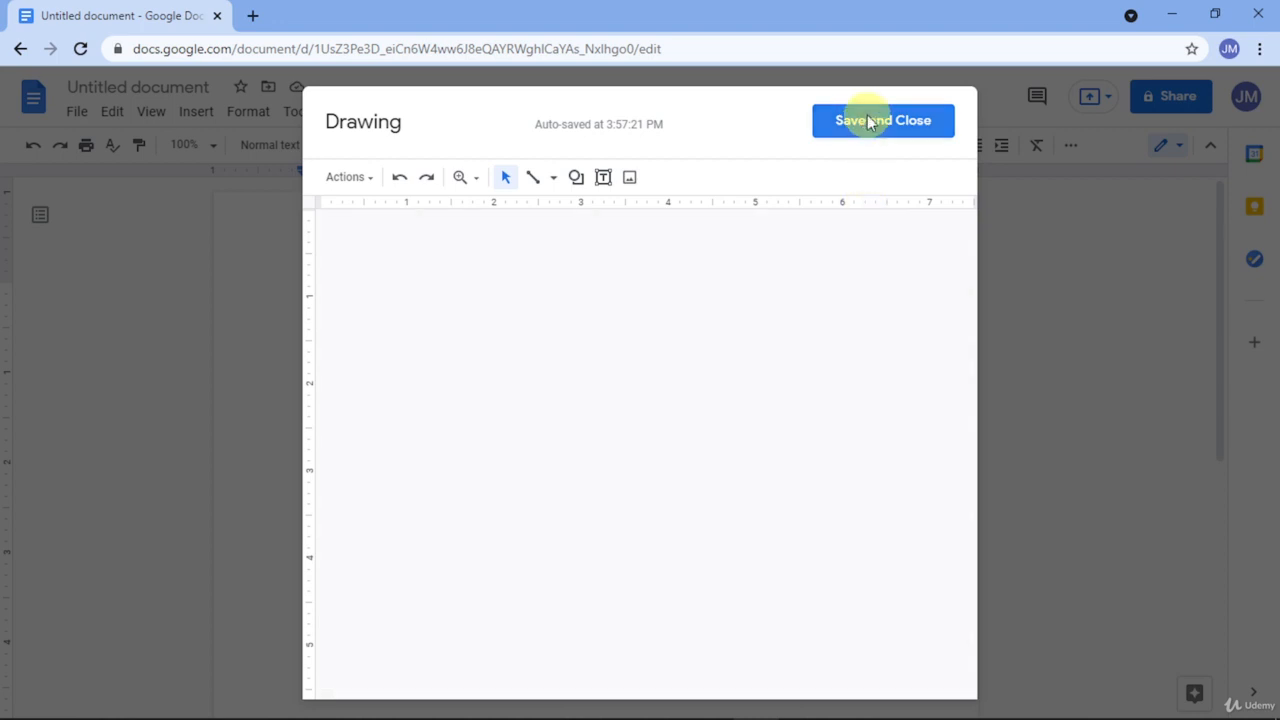